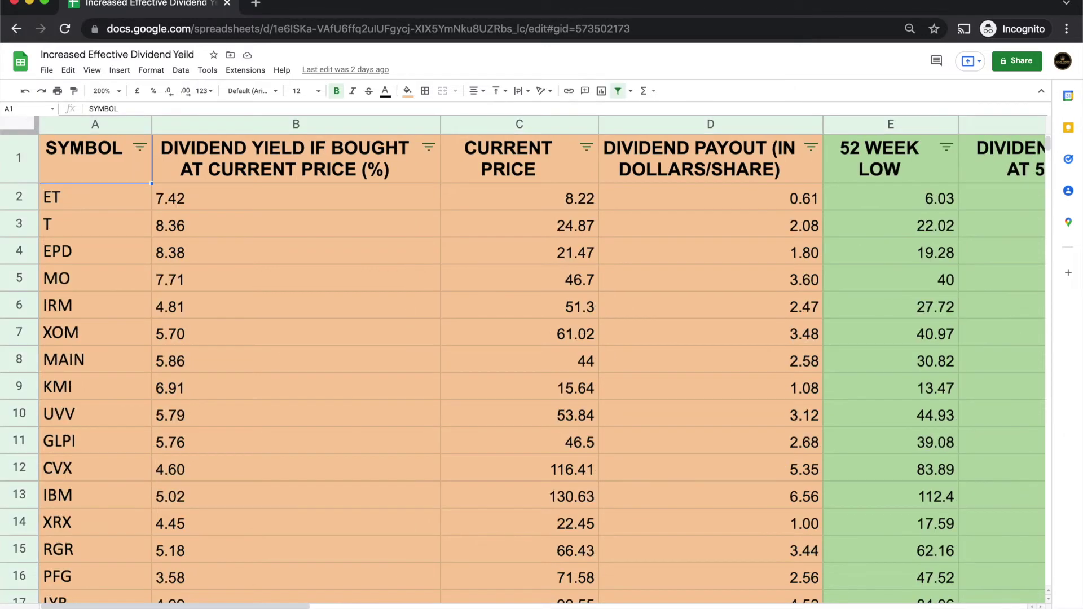
Switch to the unfiltered sheet with alphabetically ordered stocks and look through its full list of symbols.
key("alt+Left")
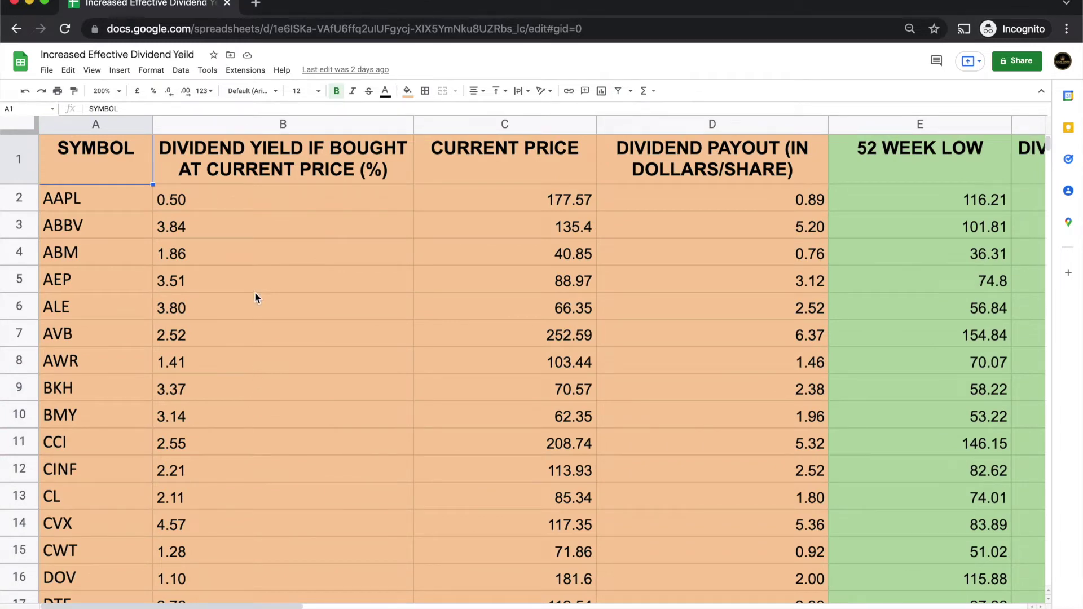
left_click(97, 198)
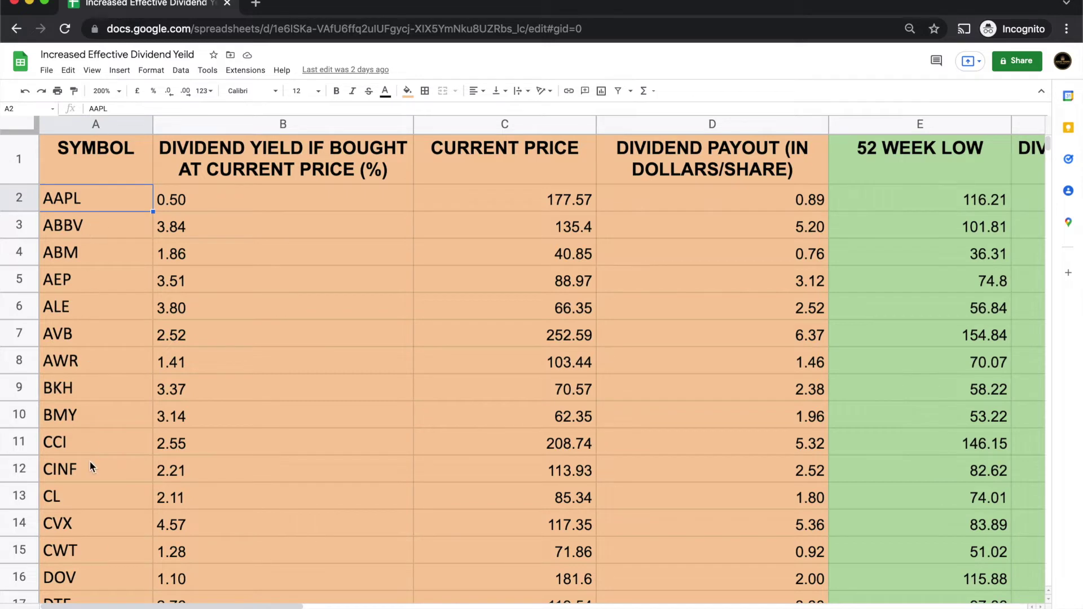
scroll(89, 462, "down", 2)
scroll(90, 466, "down", 3)
scroll(89, 460, "down", 10)
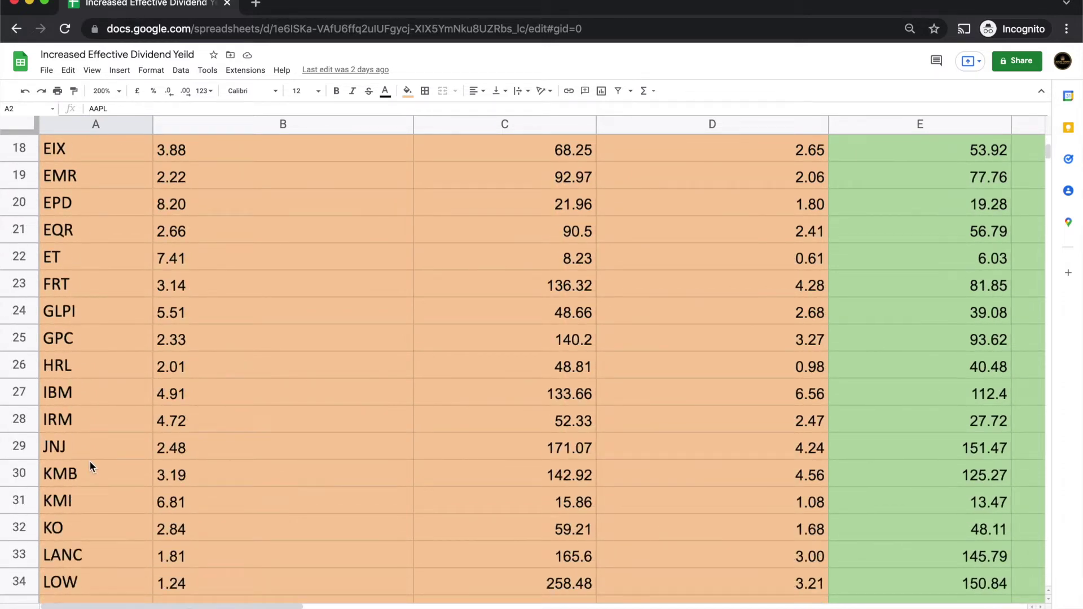
scroll(90, 460, "down", 7)
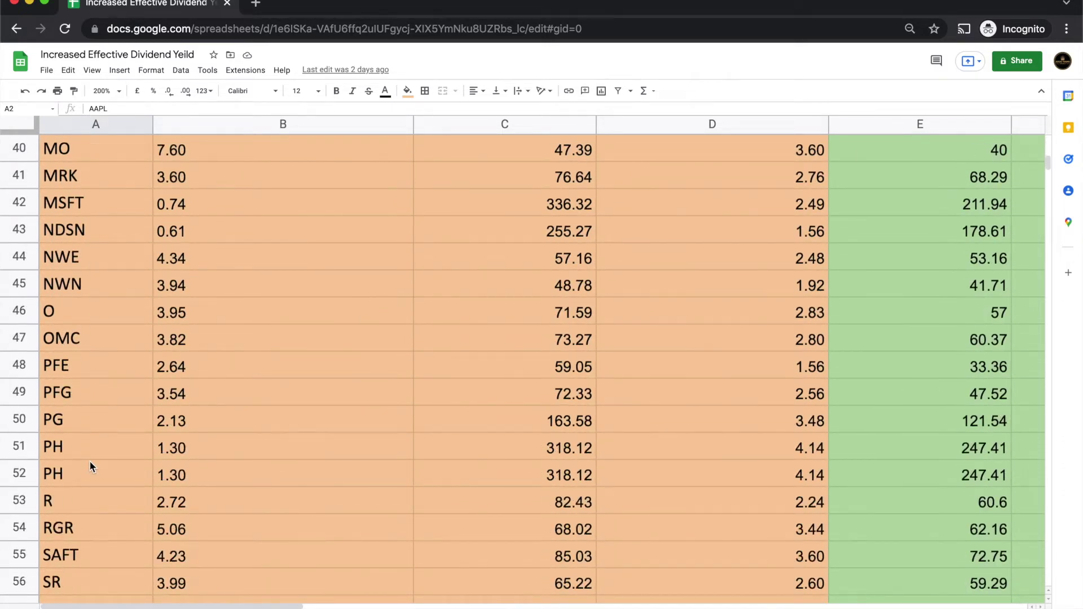
scroll(89, 466, "down", 1)
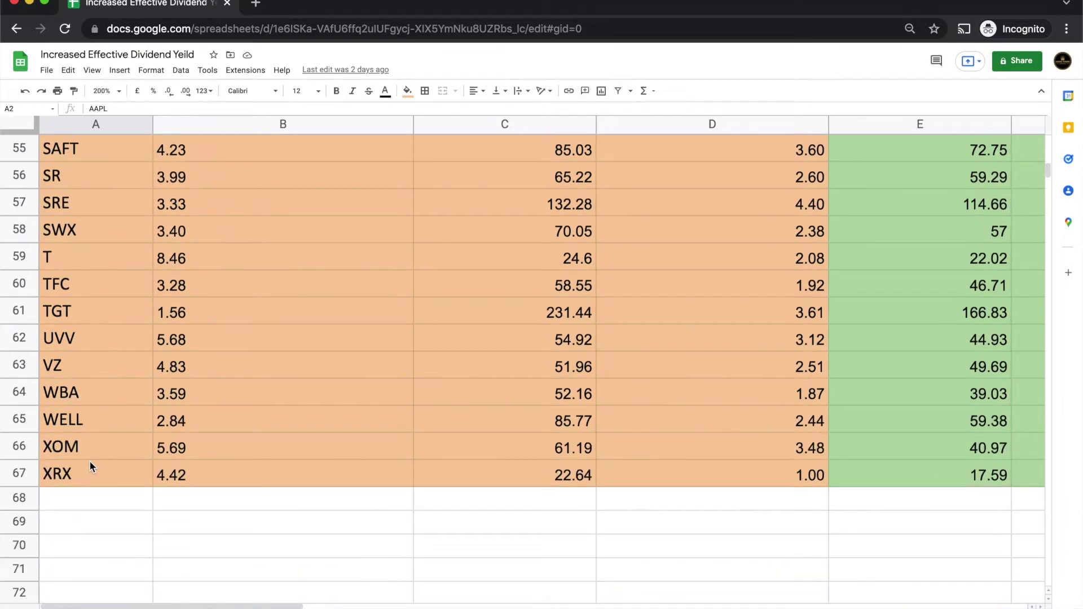
scroll(90, 465, "up", 15)
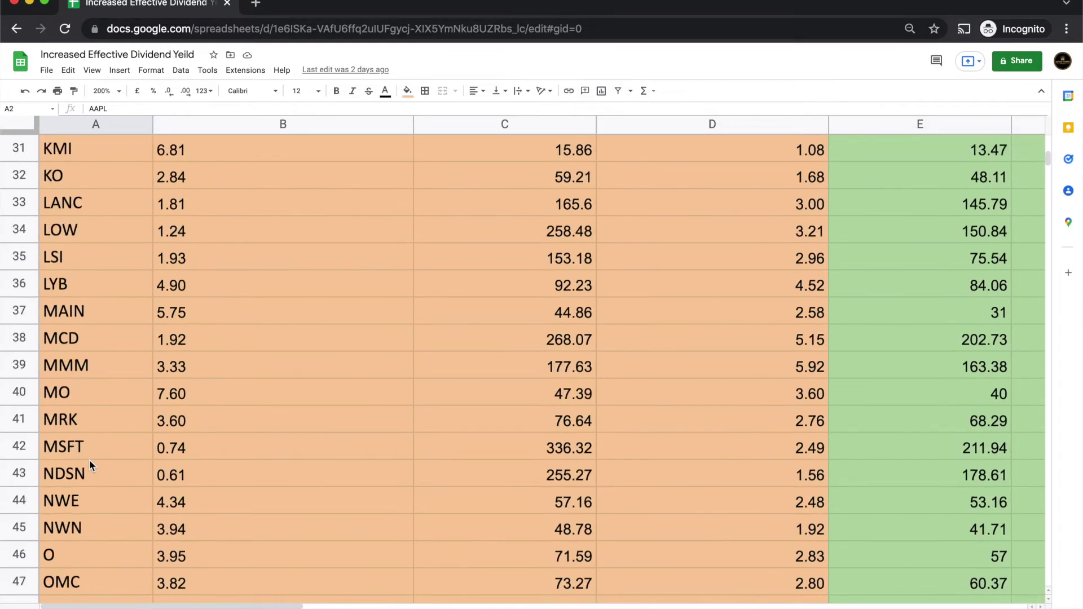
scroll(89, 465, "up", 3)
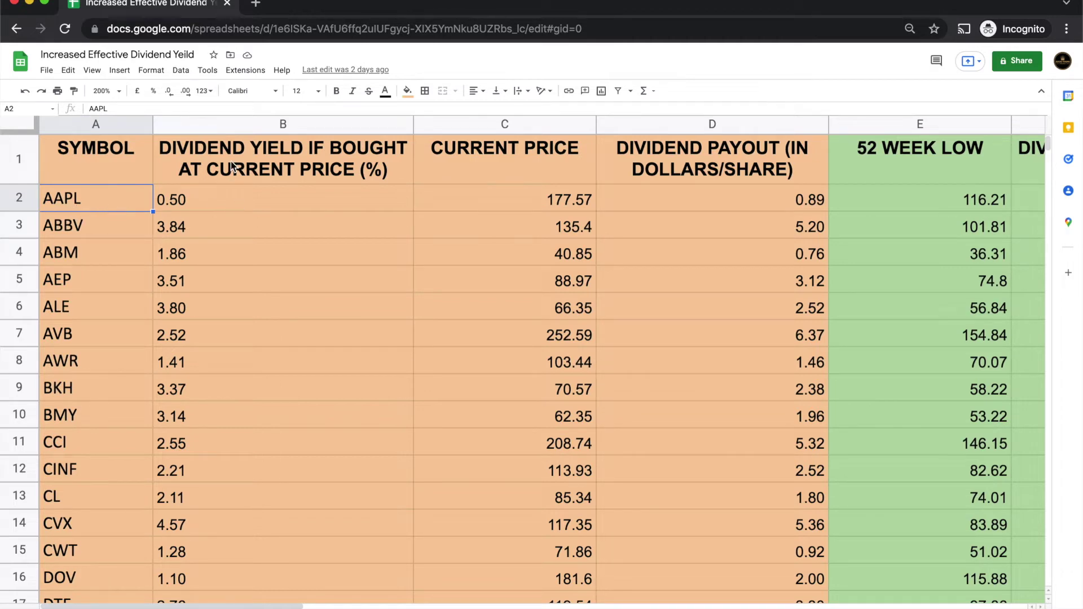
Inspect the AAPL row's formulas for dividend yield at current price, current price and dividend payout.
left_click(222, 203)
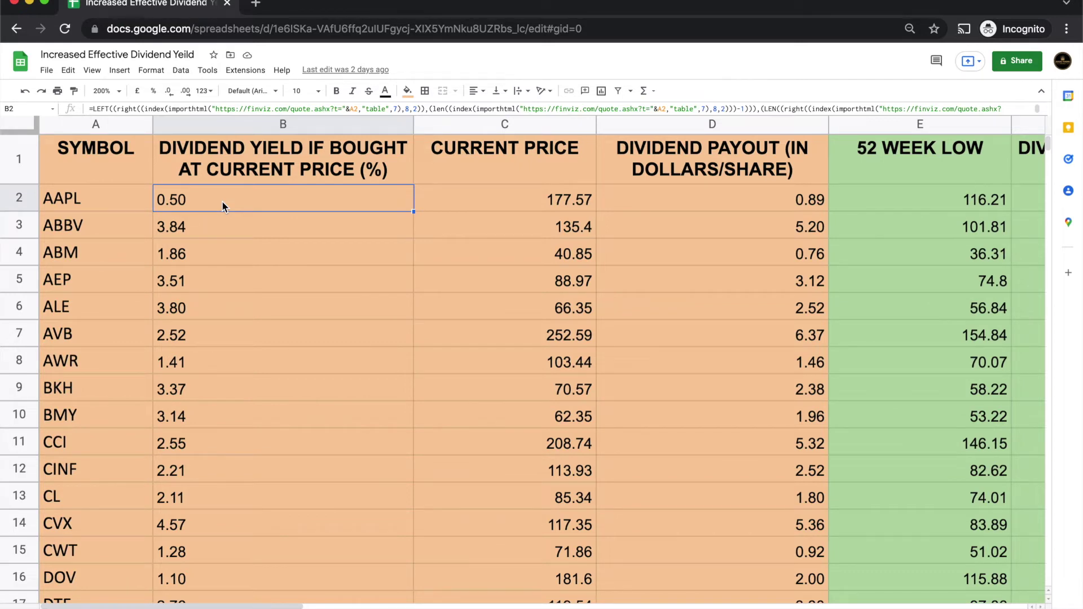
left_click(521, 203)
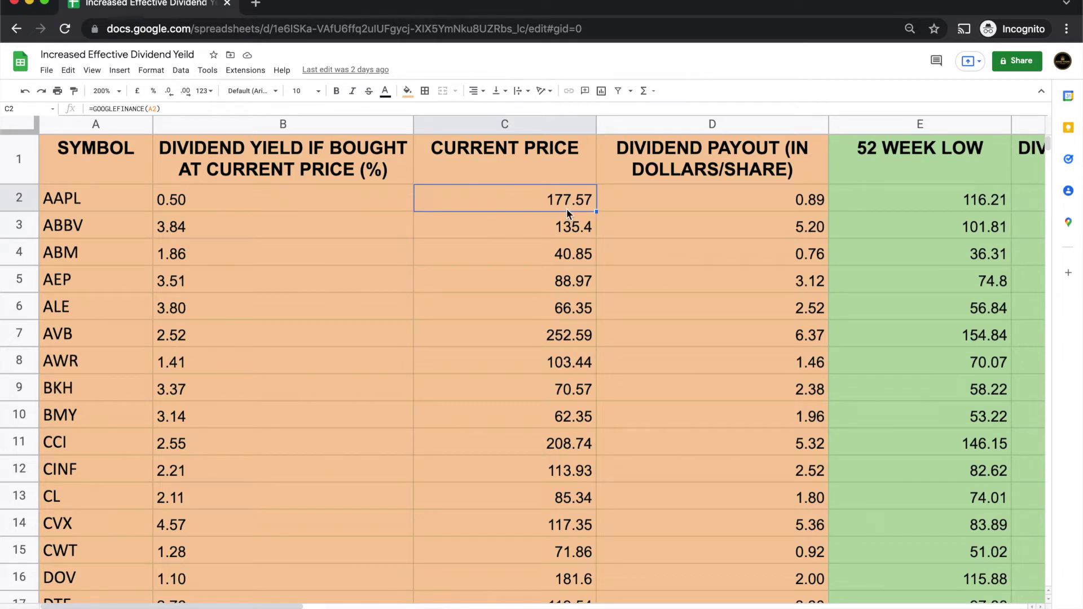
left_click(701, 200)
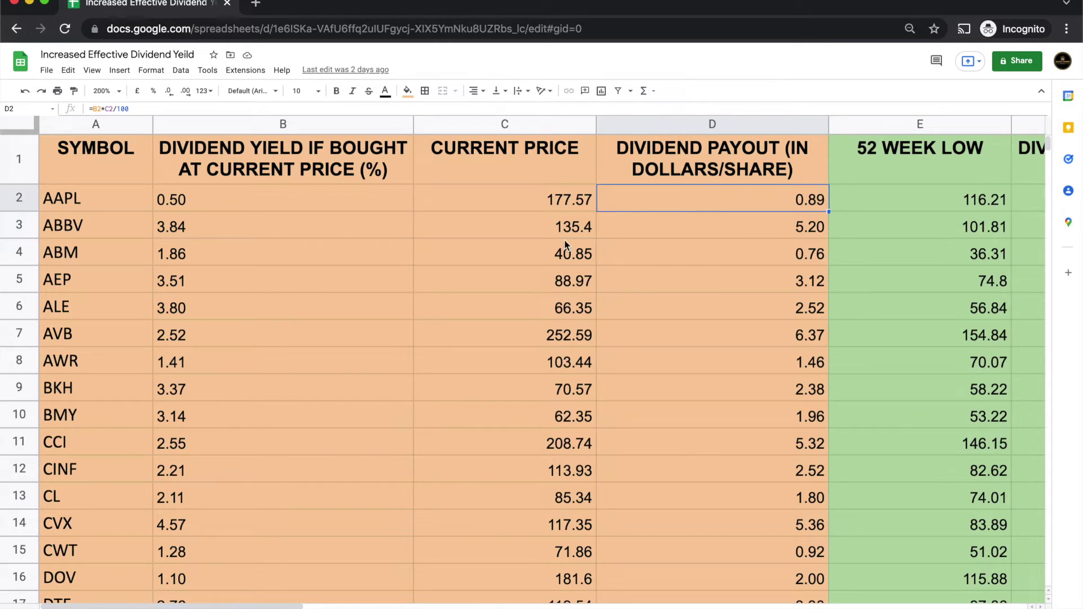
Inspect the yield, price and payout formulas in the ABBV, ALE and BKH rows.
left_click(262, 228)
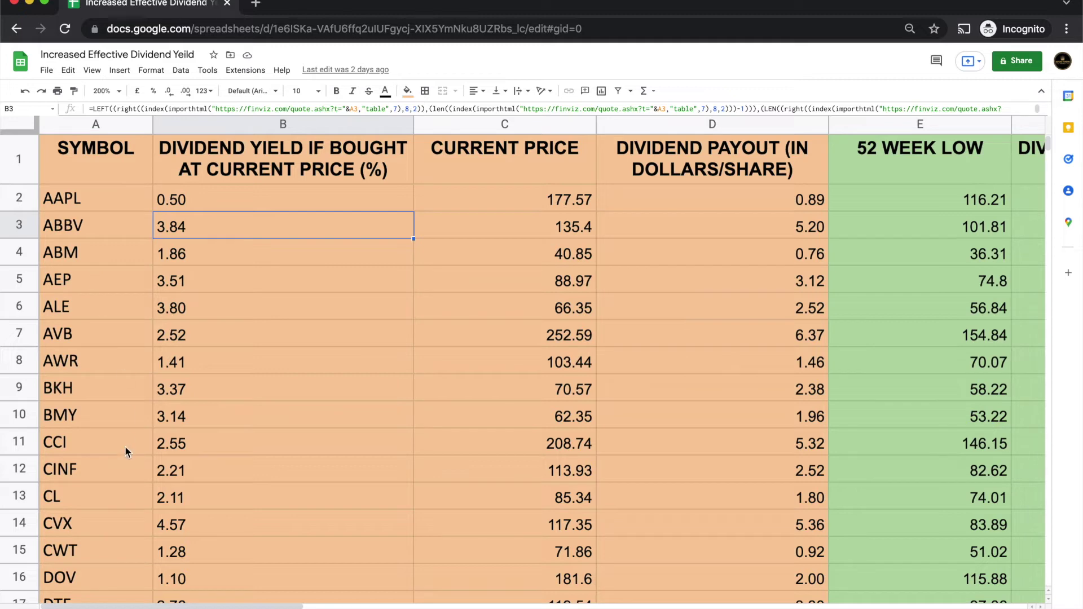
left_click(246, 309)
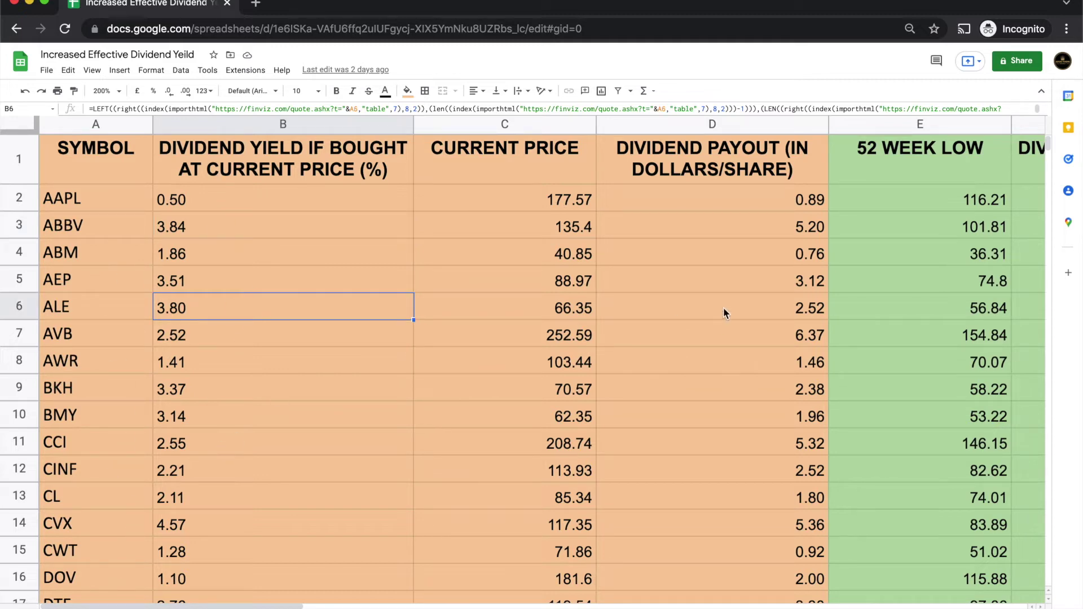
left_click(773, 234)
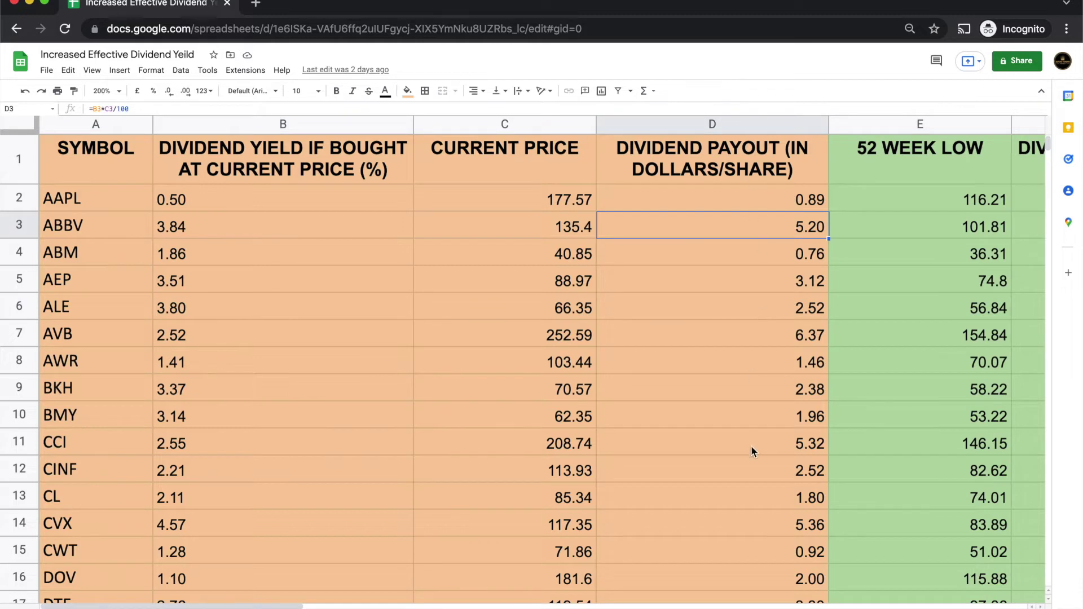
left_click(223, 400)
left_click(536, 393)
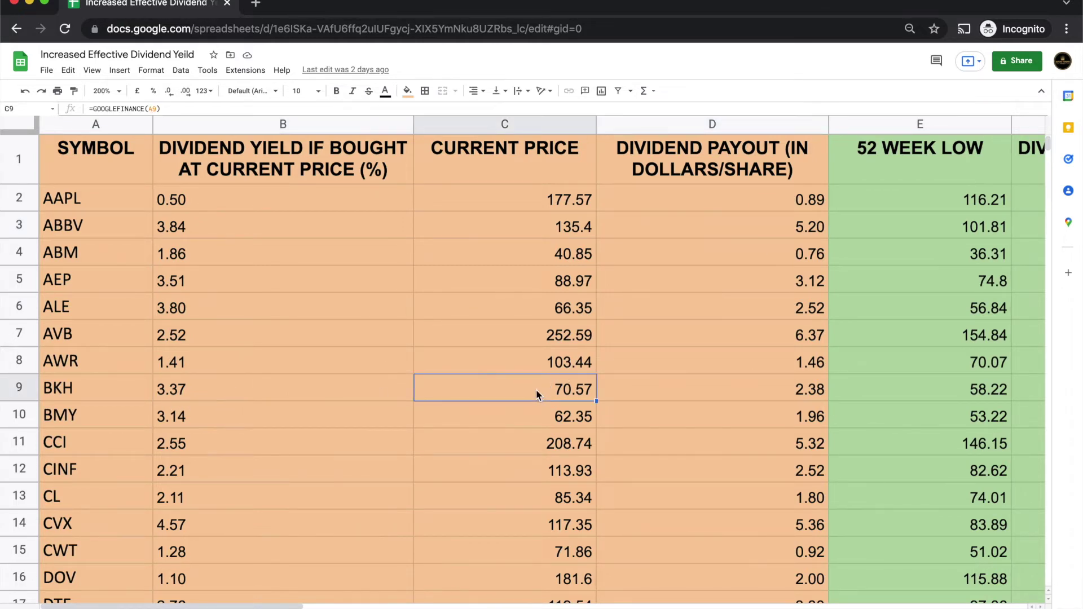
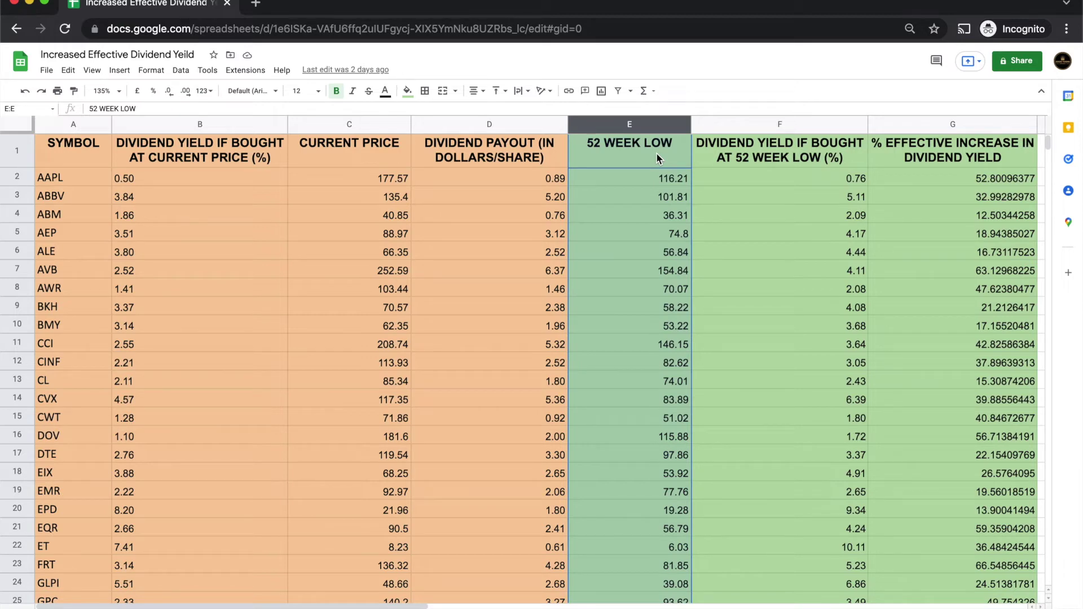
Compare AAPL's 52-week low with its current price and current dividend yield in row 2.
left_click(624, 177)
left_click(131, 180)
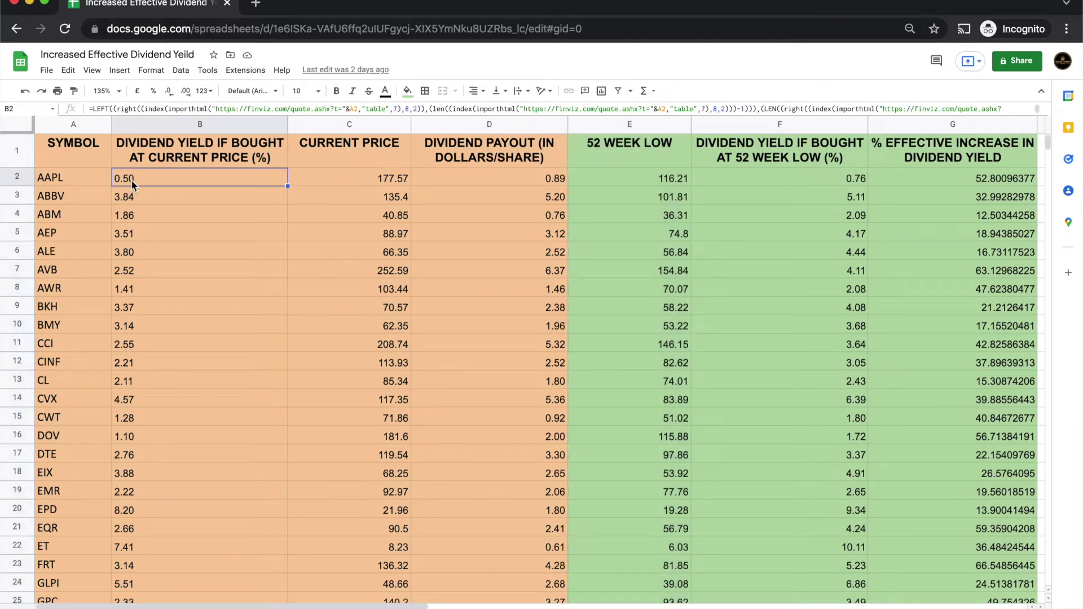
left_click(366, 182)
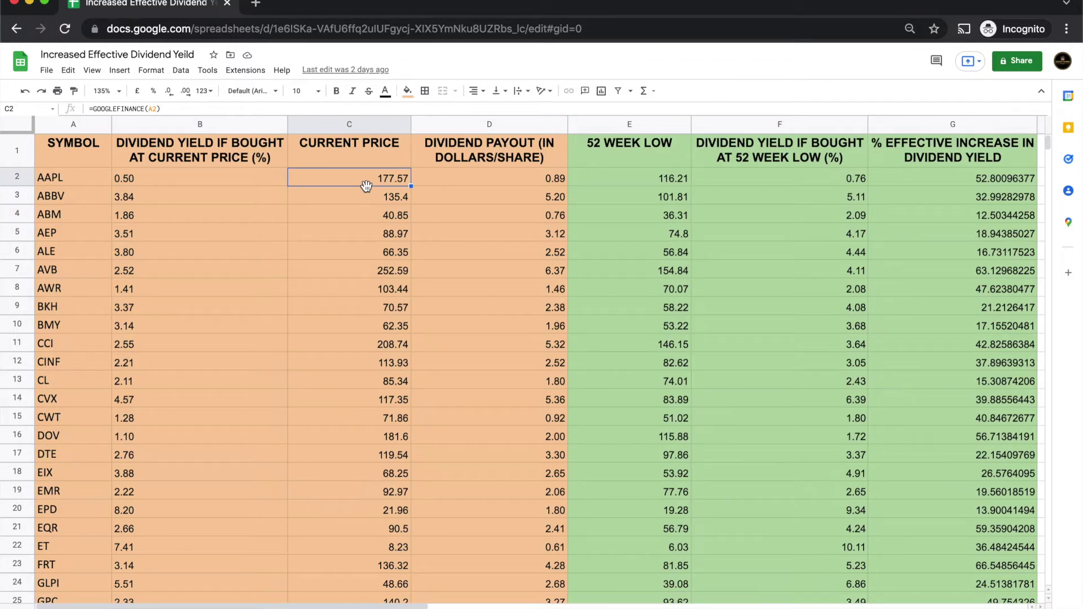
left_click(674, 180)
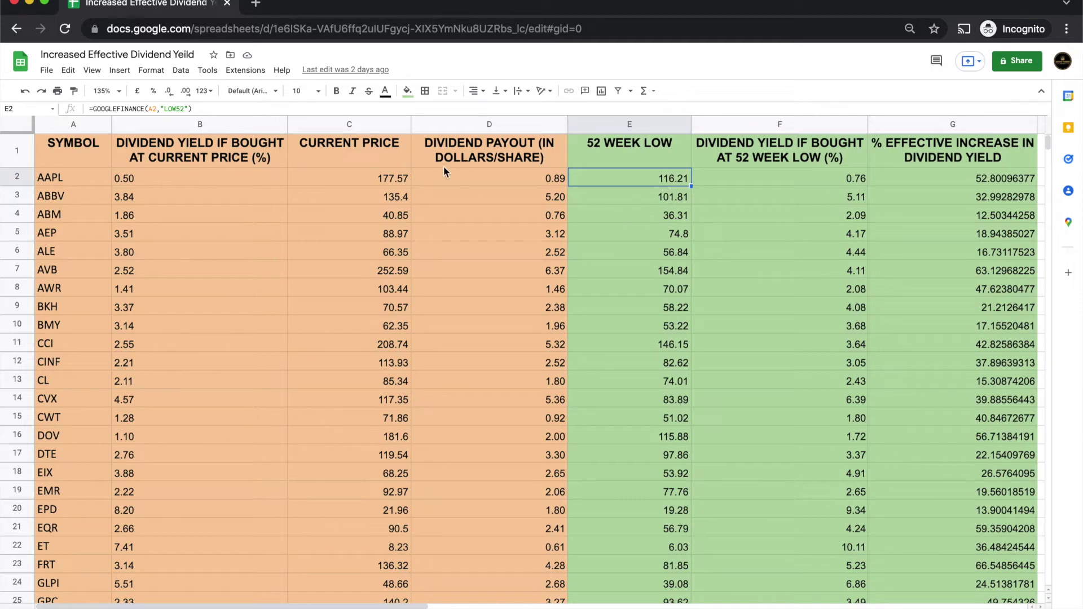
left_click(372, 181)
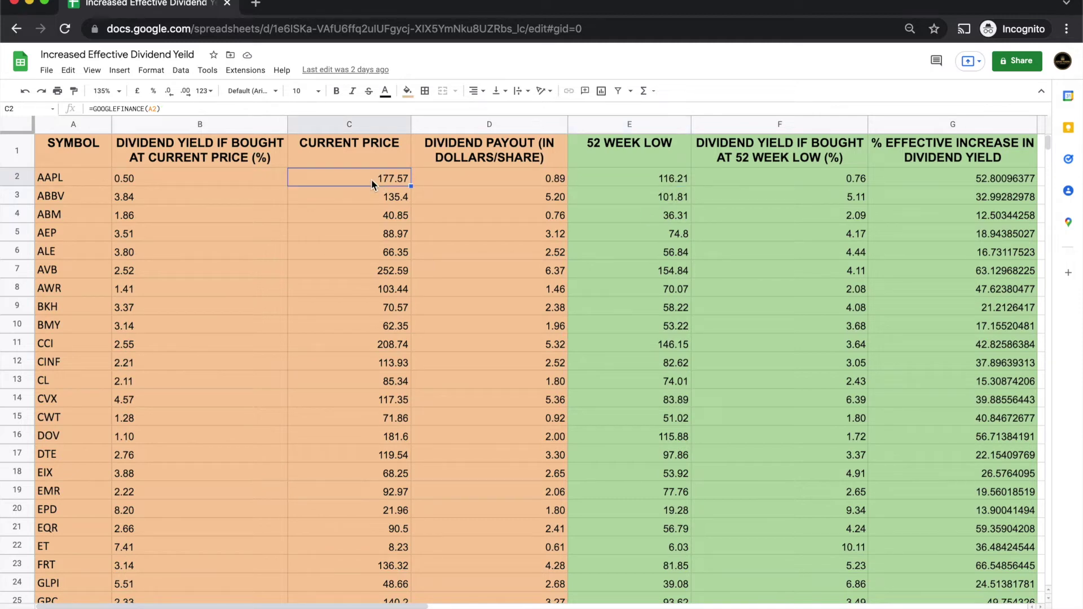
left_click(638, 173)
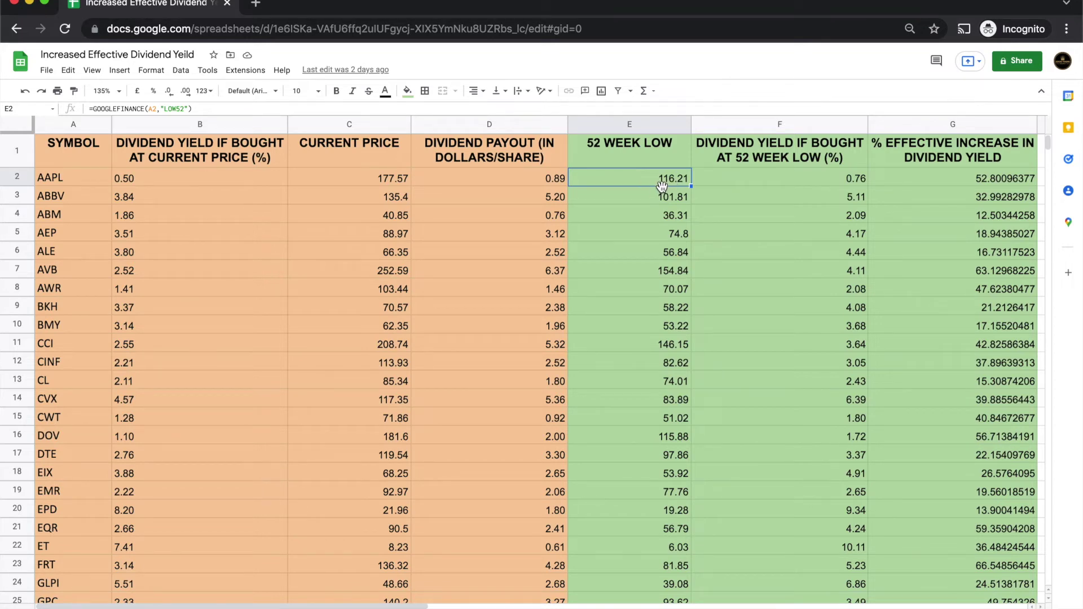
Examine how AAPL's dividend payout and 52-week low feed the formula for its yield at the 52-week low.
left_click(516, 185)
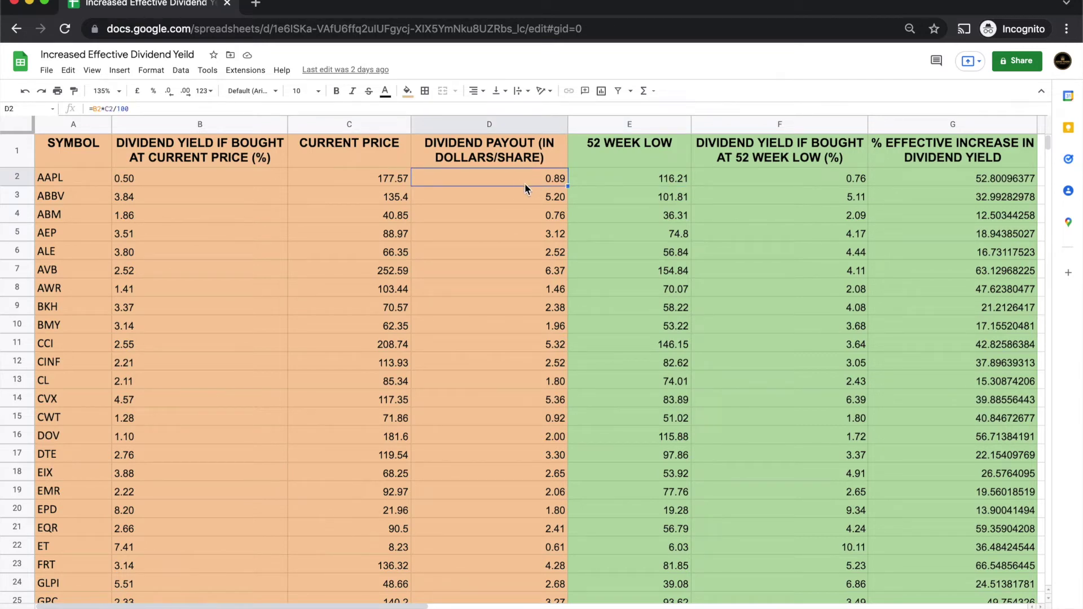
left_click(638, 180)
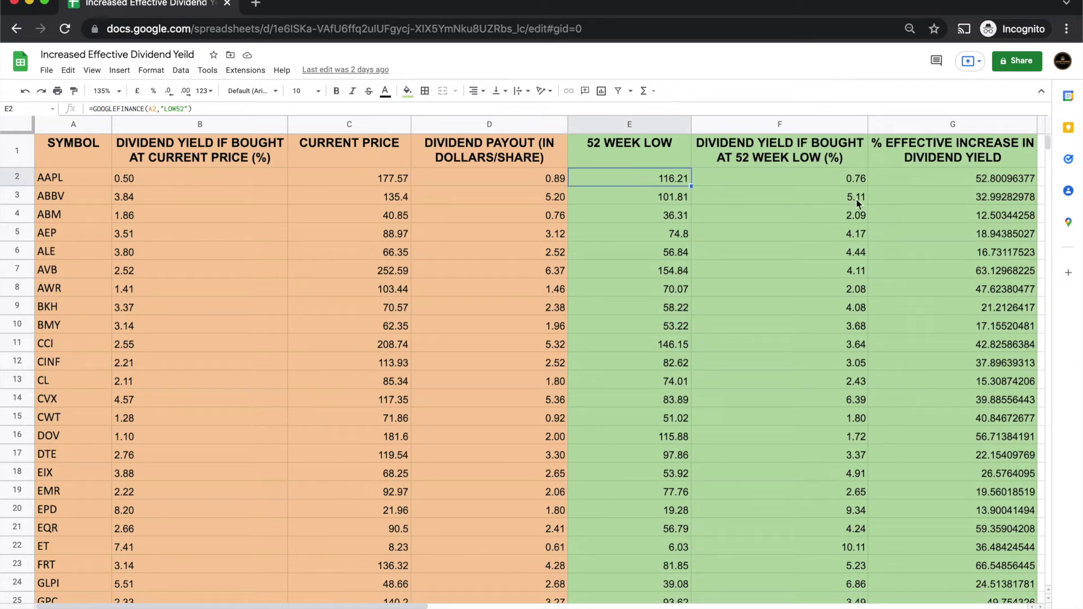
left_click(831, 181)
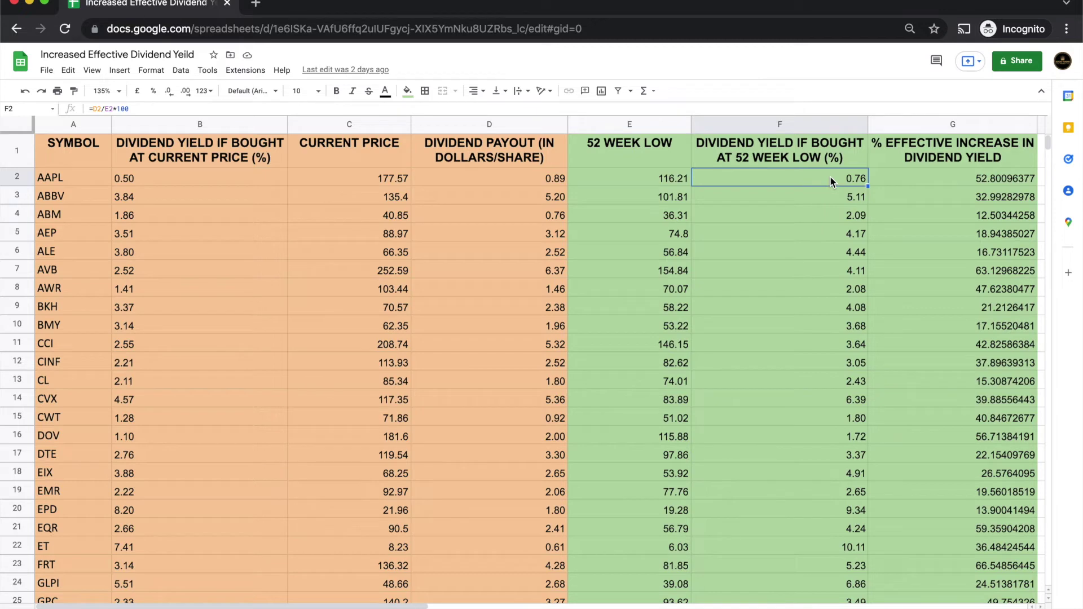
left_click(518, 182)
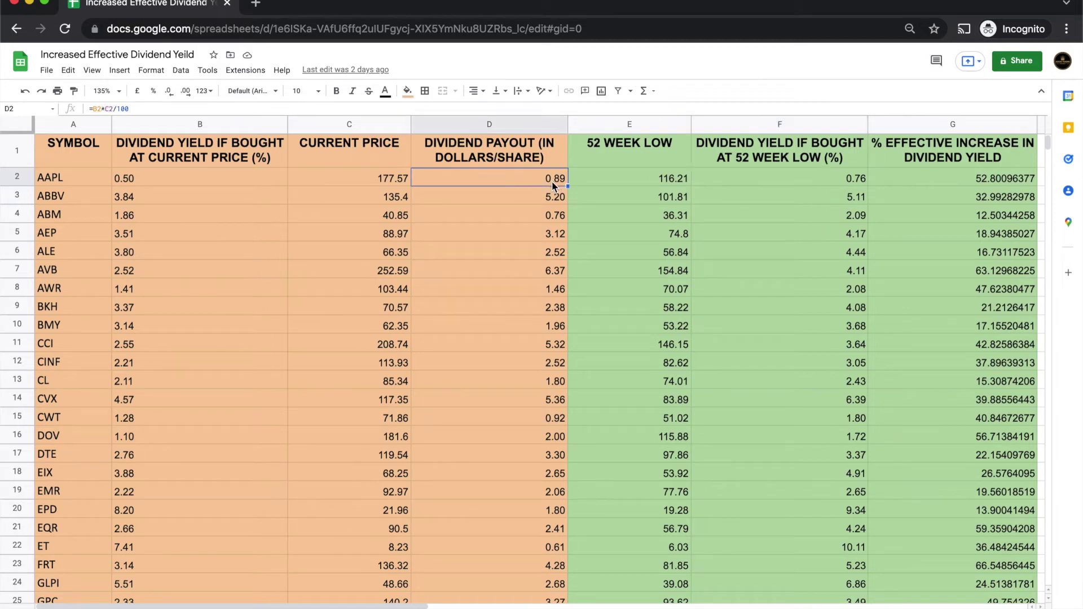
left_click(627, 178)
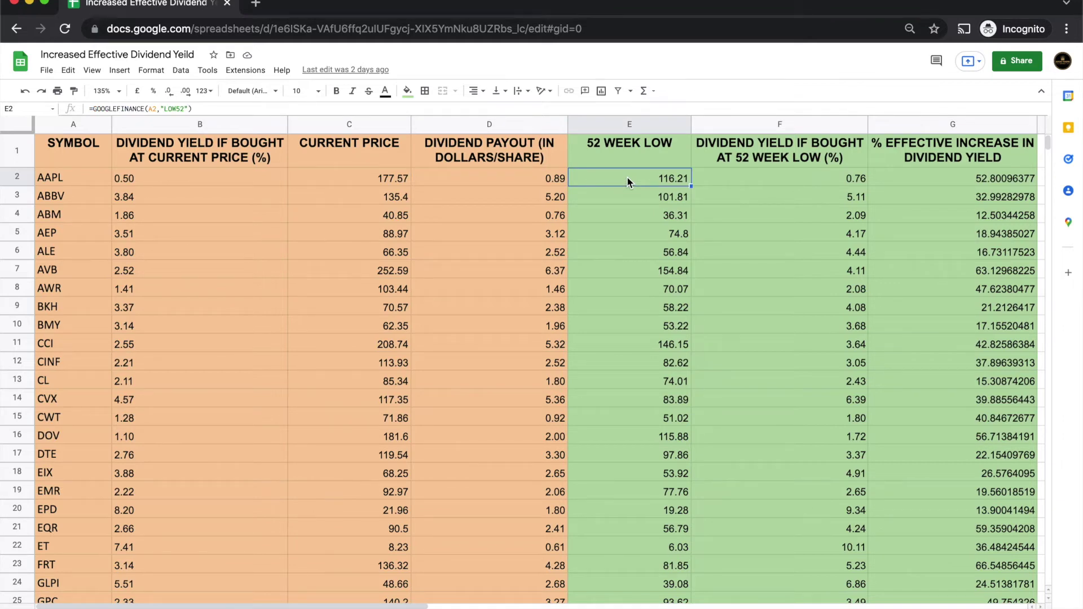
left_click(519, 181)
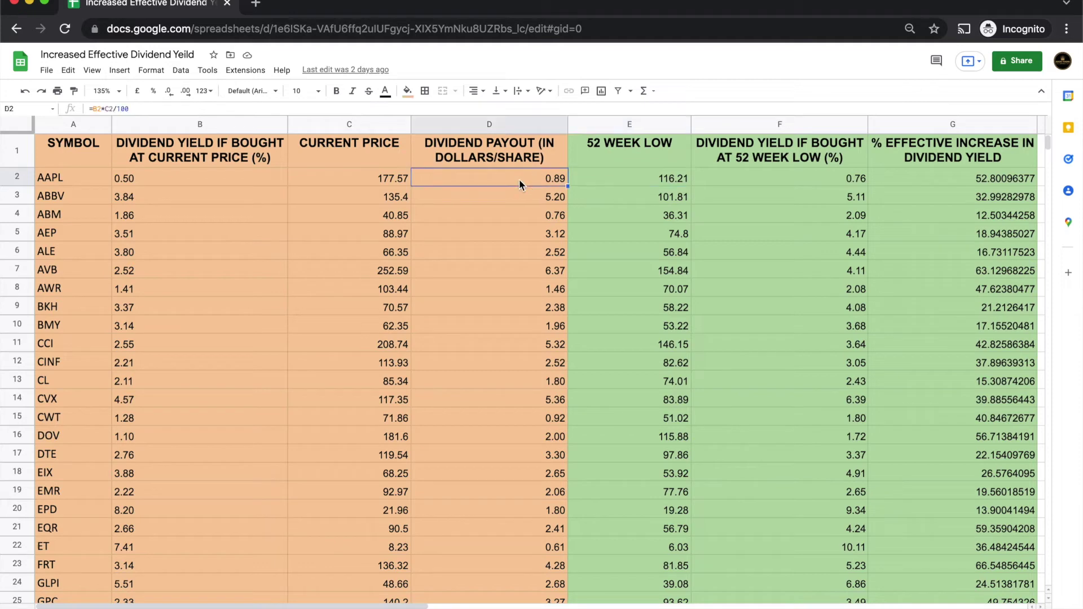
left_click(639, 178)
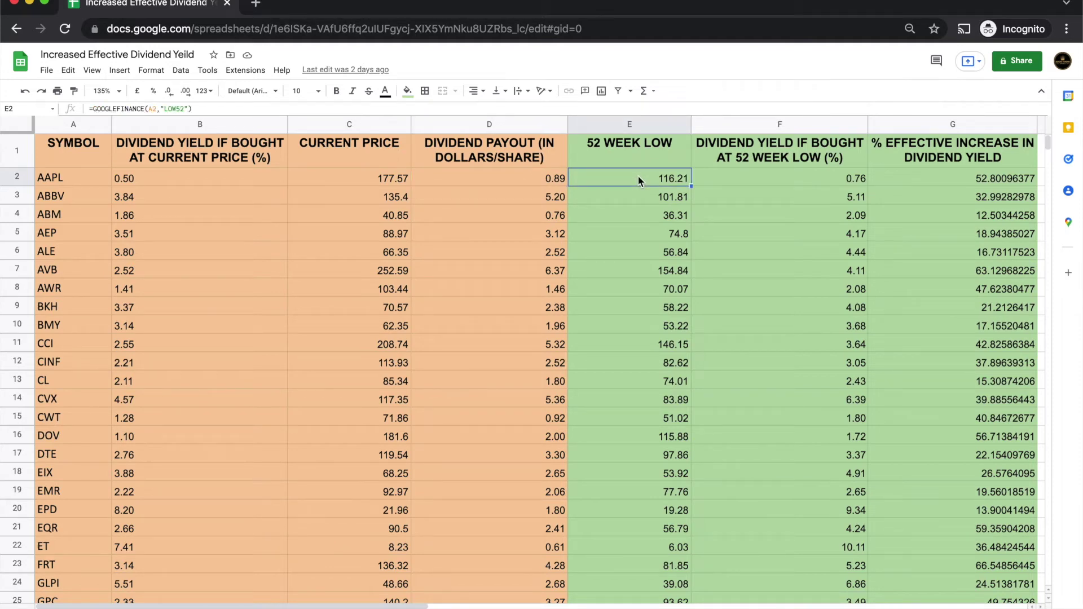
left_click(842, 179)
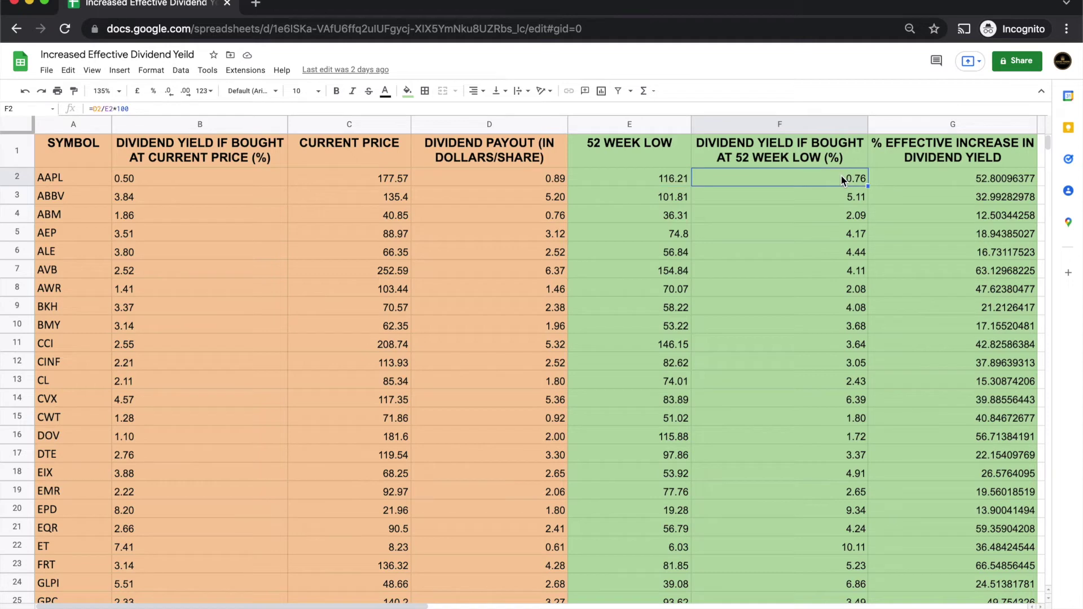
Compare AAPL's yield at the current price with its yield at the 52-week low, and inspect the effective increase formula in G2.
left_click(180, 185)
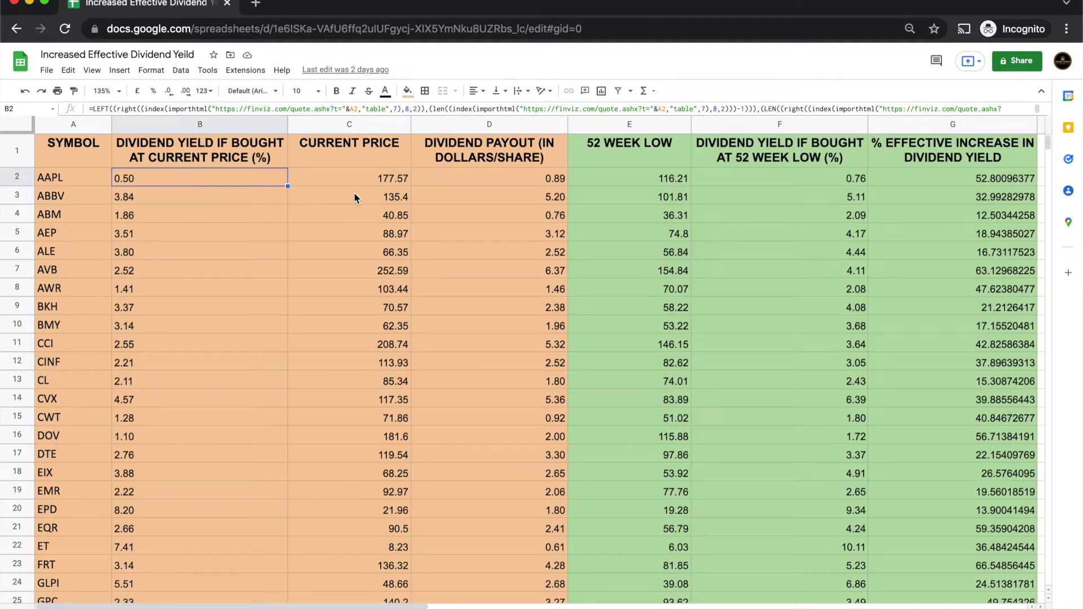
left_click(366, 179)
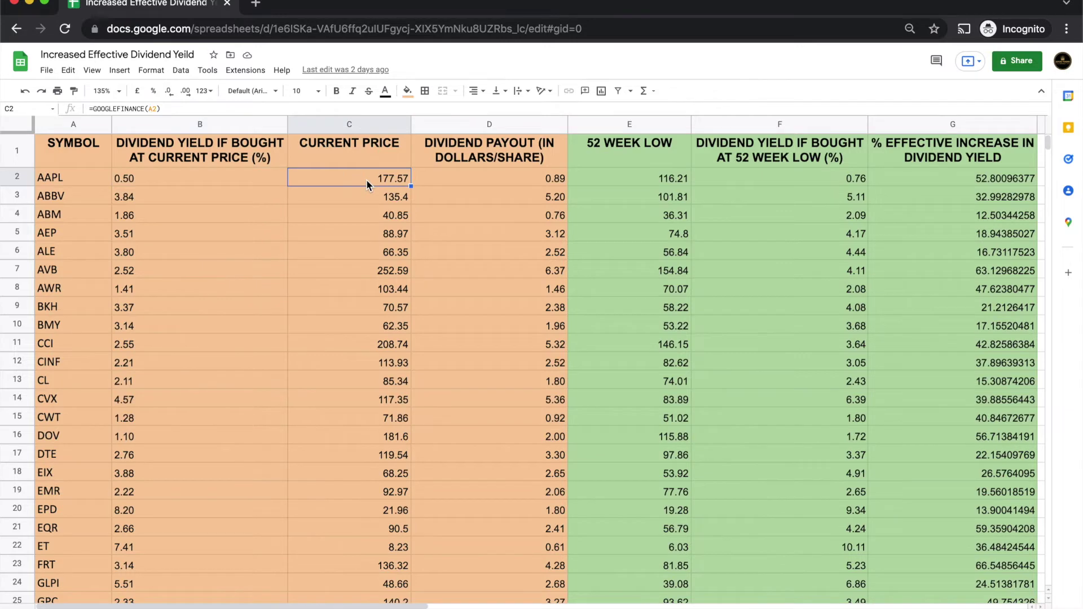
left_click(674, 184)
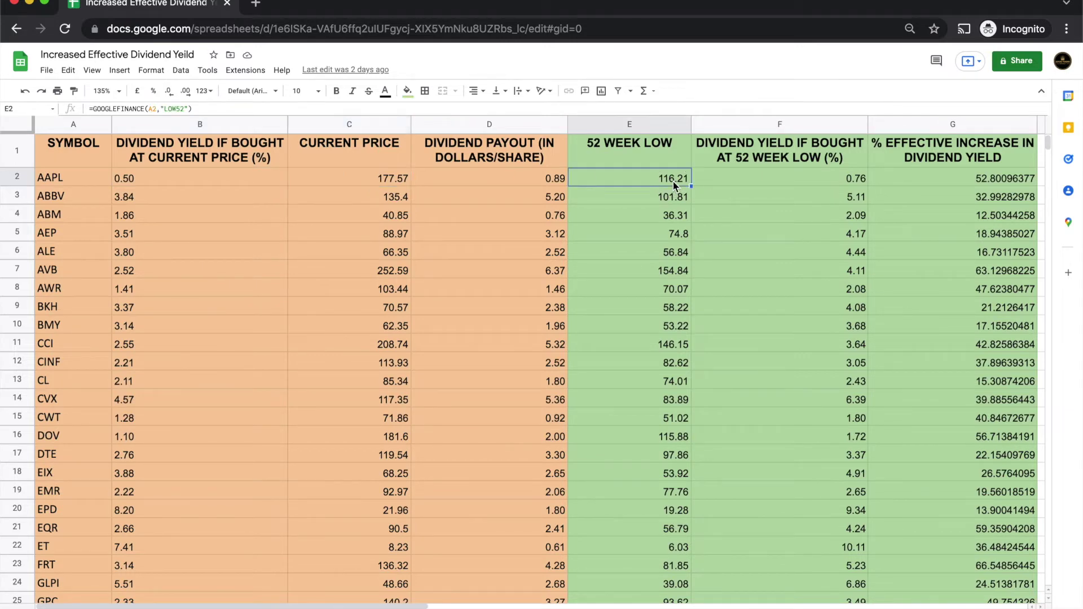
left_click(843, 185)
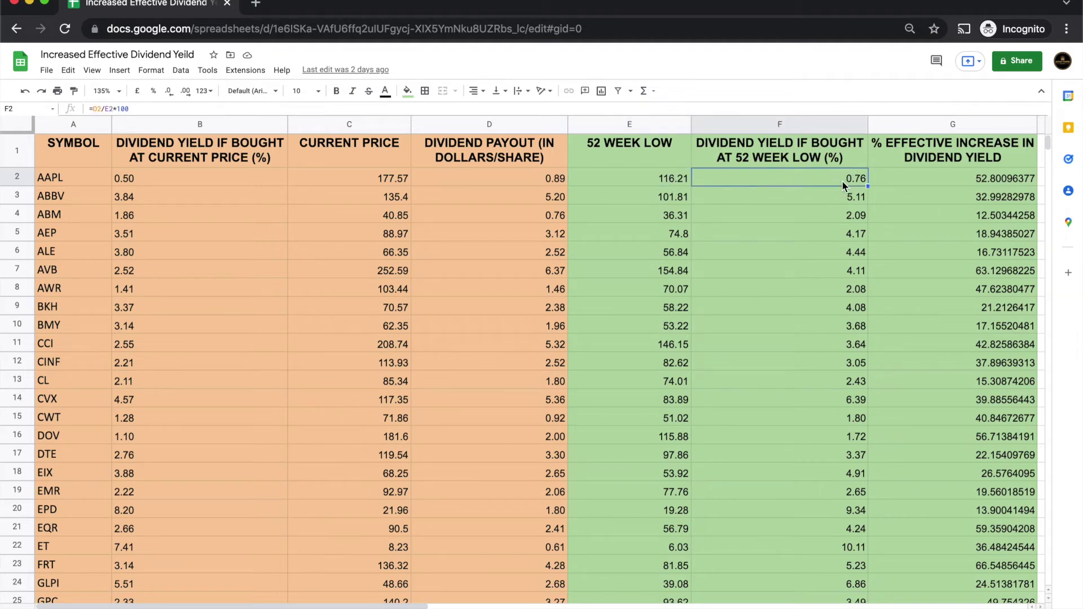
left_click(1008, 181)
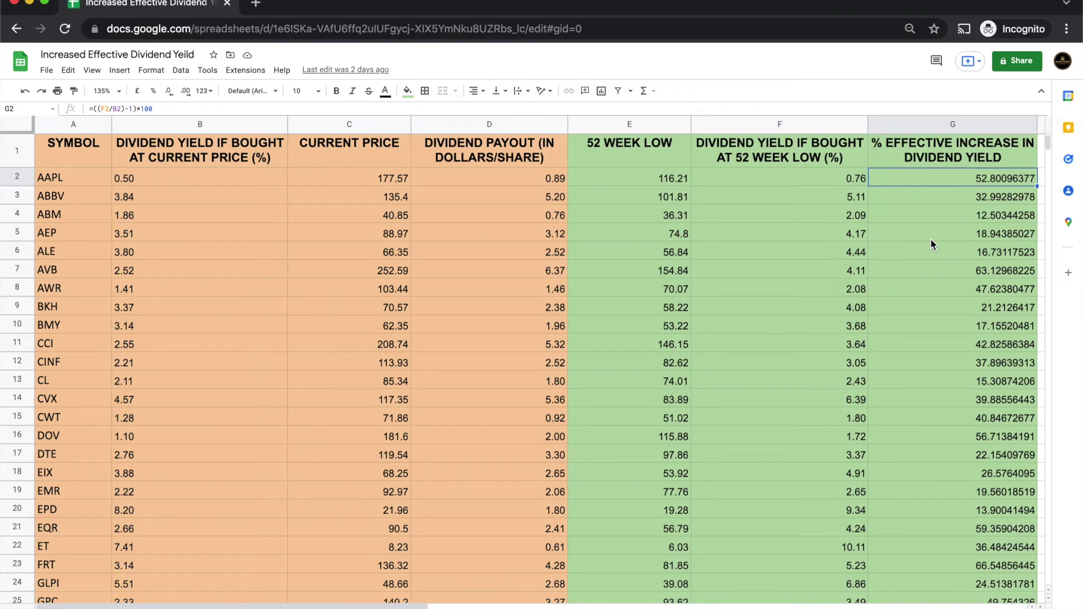
Set the spreadsheet's zoom to 130% so that every column fits in view.
left_click(16, 196)
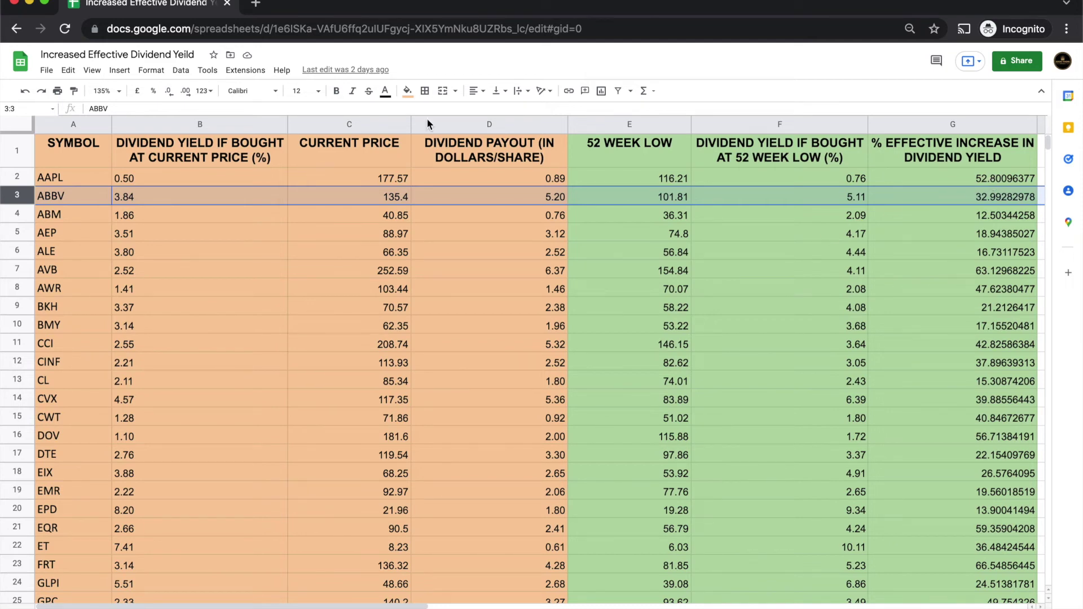
left_click(97, 89)
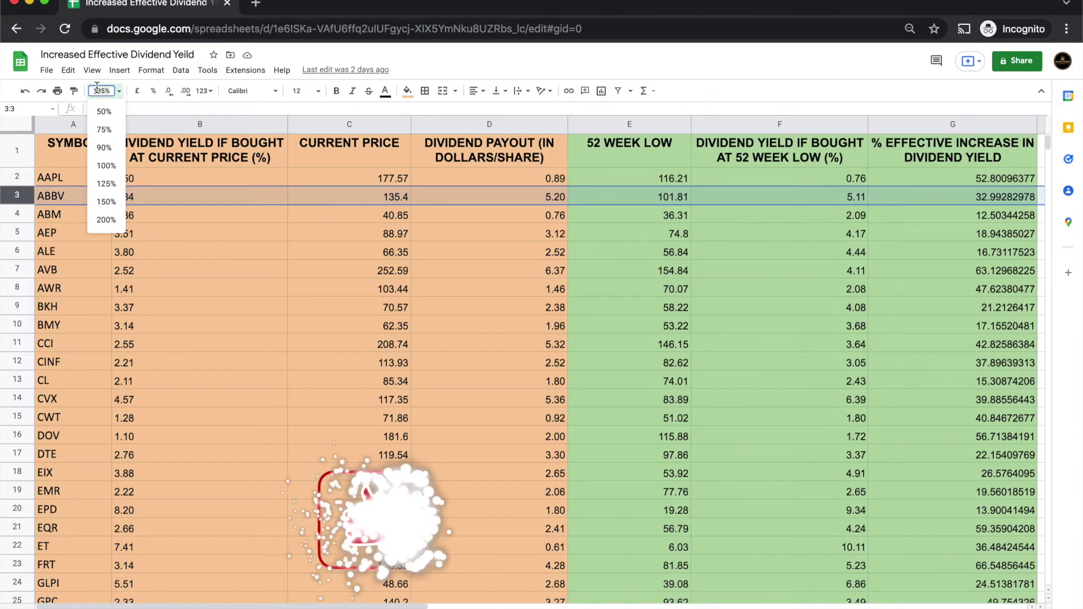
type("130")
key("Return")
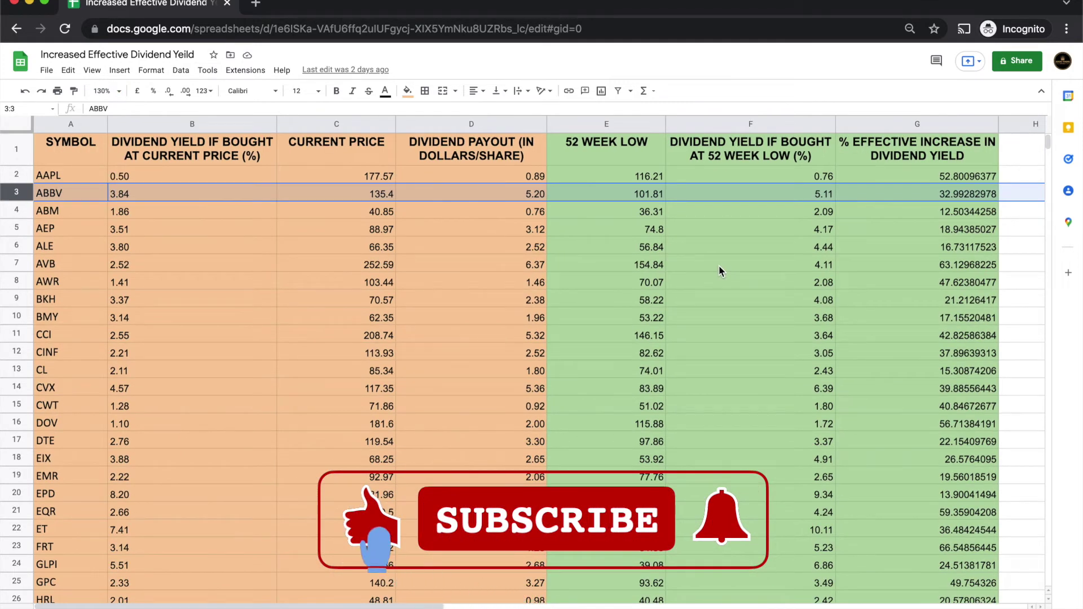
On the sheet holding the filterable copy of the table, sort by % effective increase in dividend yield from highest to lowest.
left_click(496, 248)
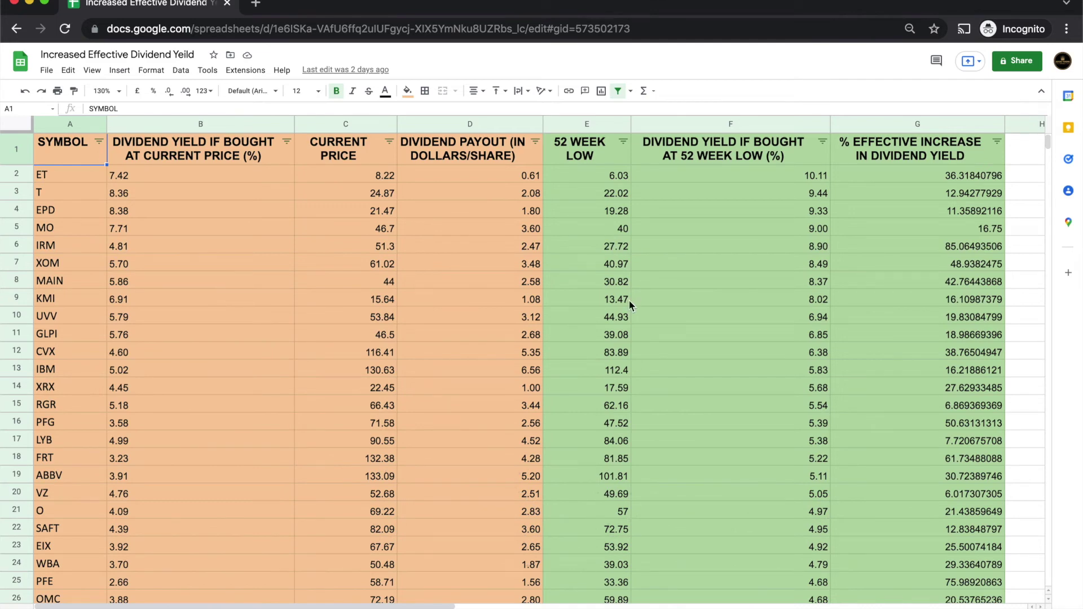
left_click(997, 141)
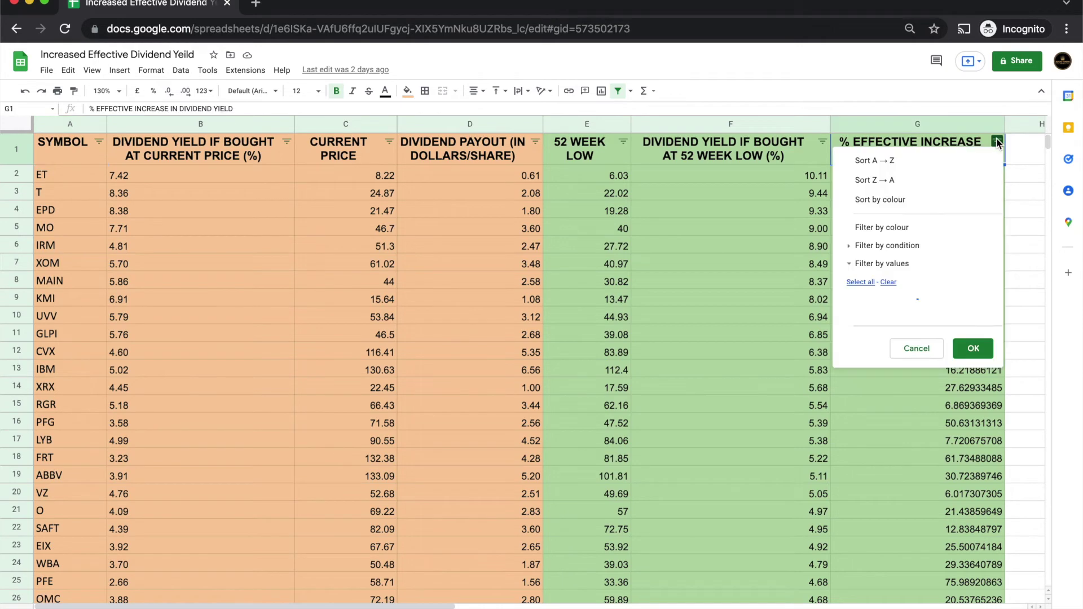
left_click(897, 180)
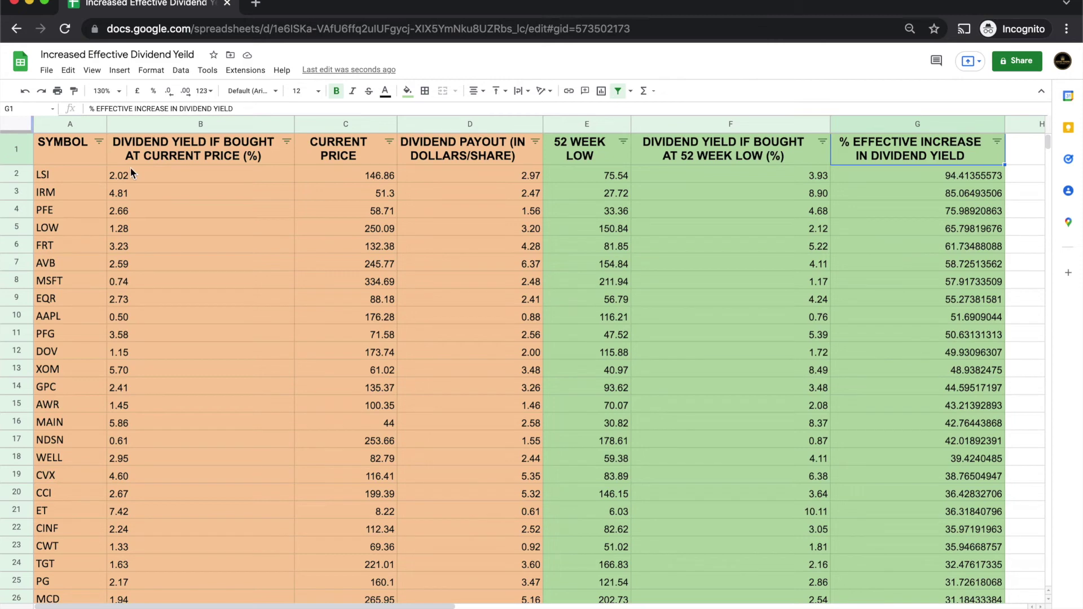
Examine LSI's effective increase, current yield, price, dividend payout, 52-week low and yield at that low in row 2.
left_click(984, 179)
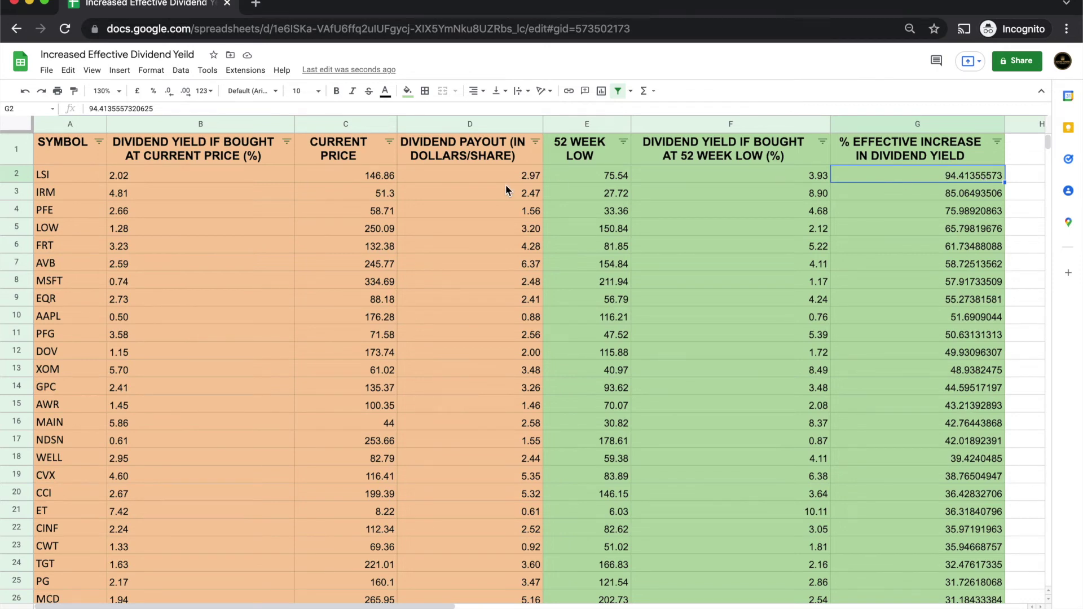
left_click(59, 175)
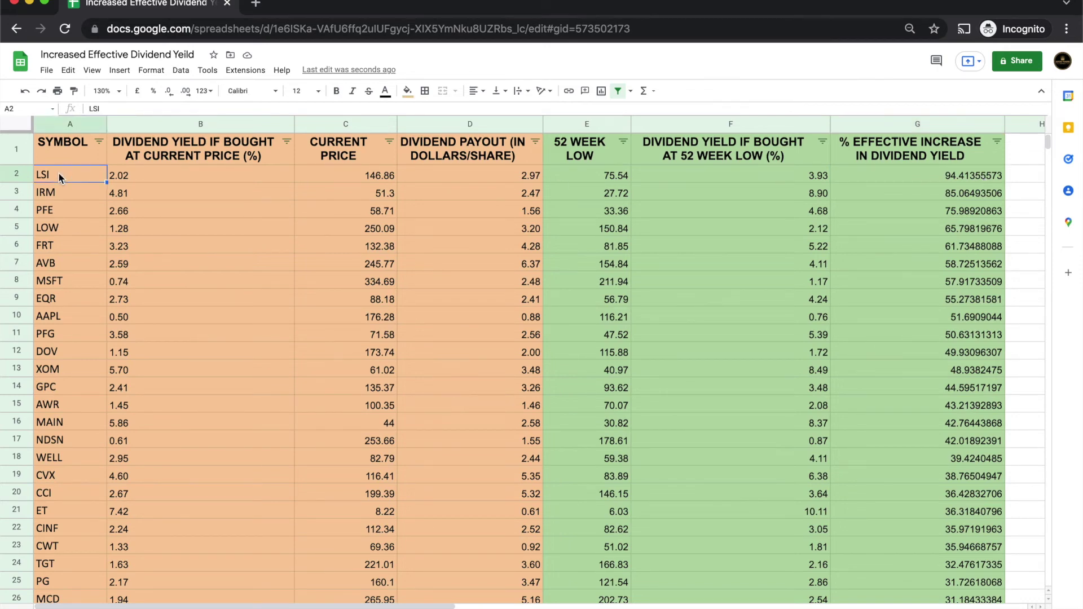
key("Right")
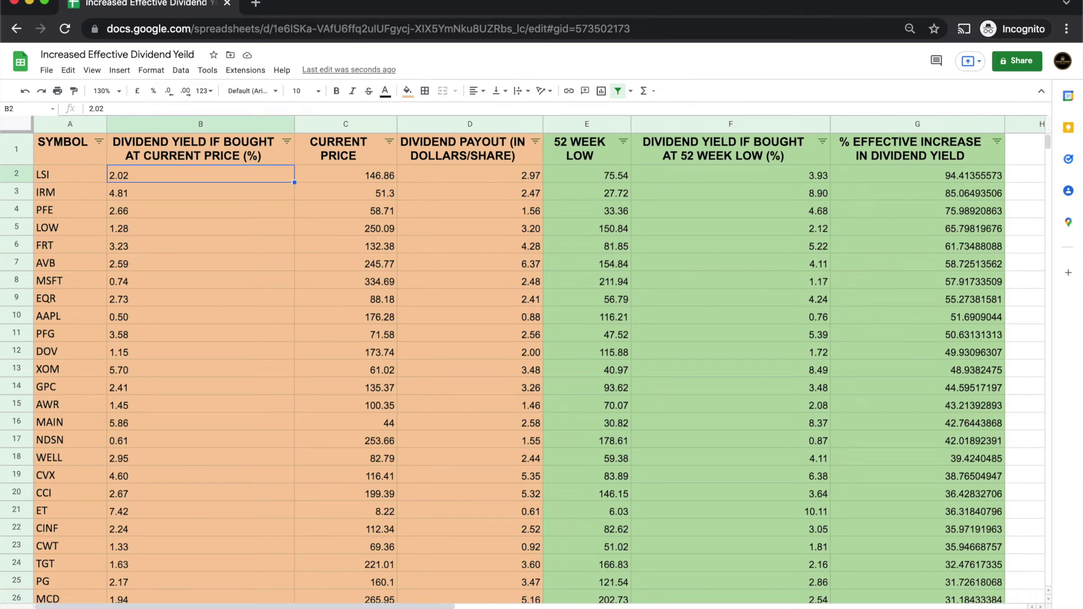
key("Right")
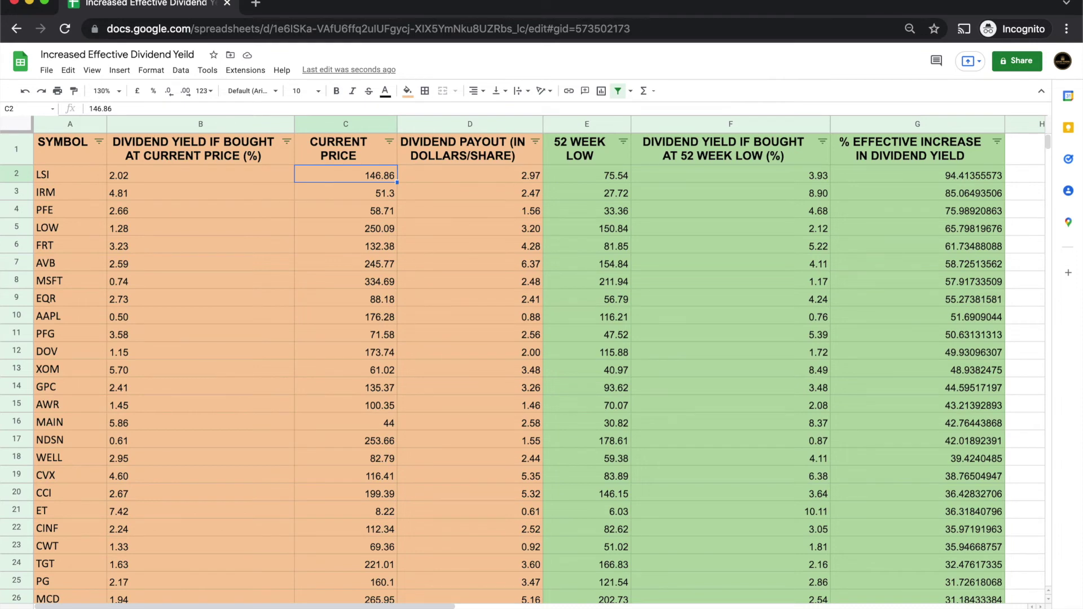
left_click(470, 175)
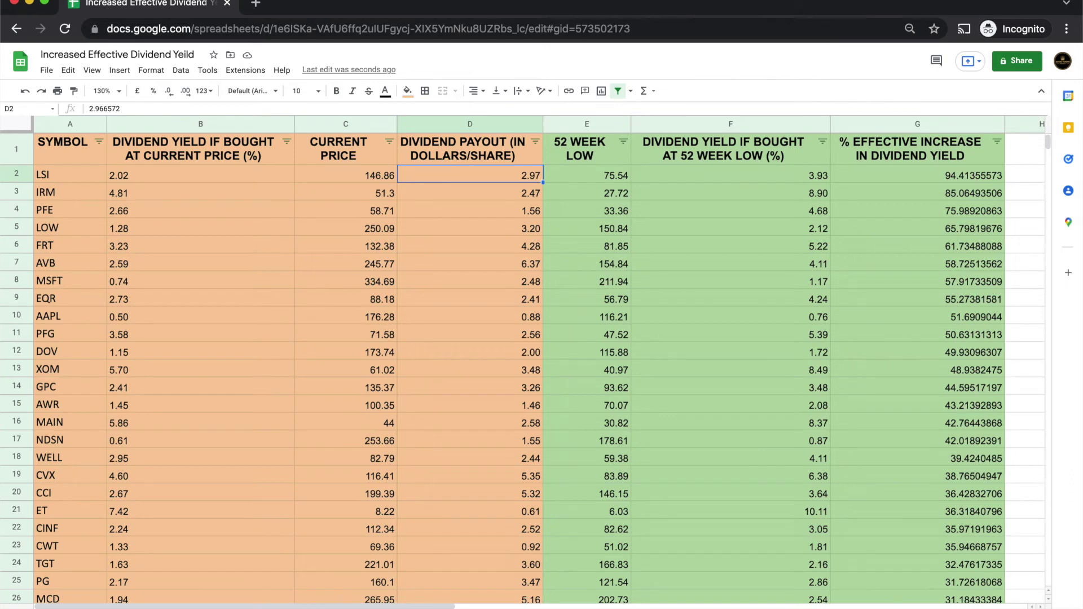
left_click(587, 176)
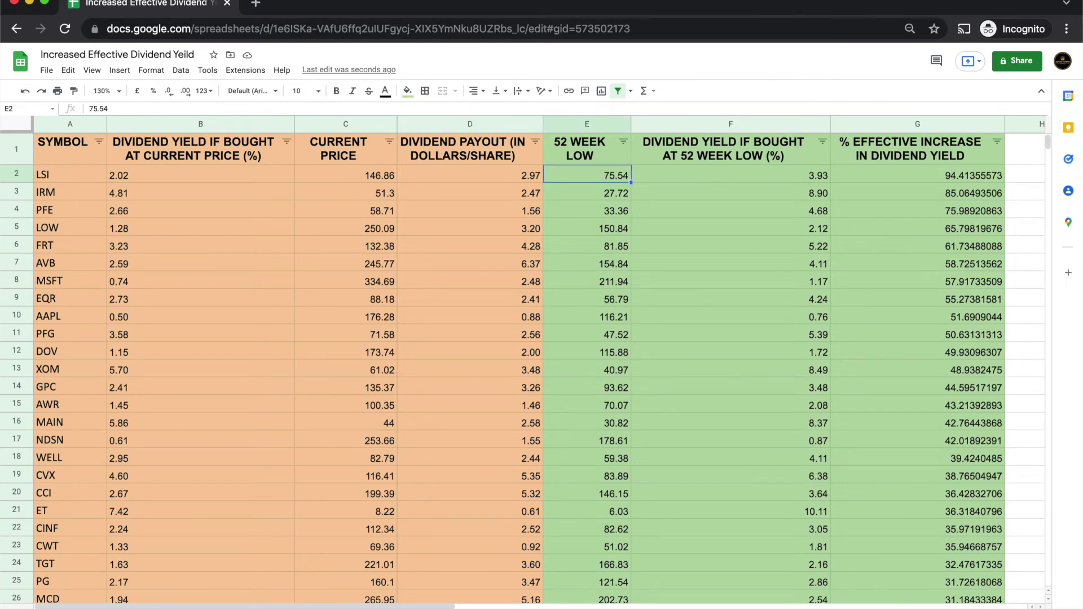
left_click(730, 175)
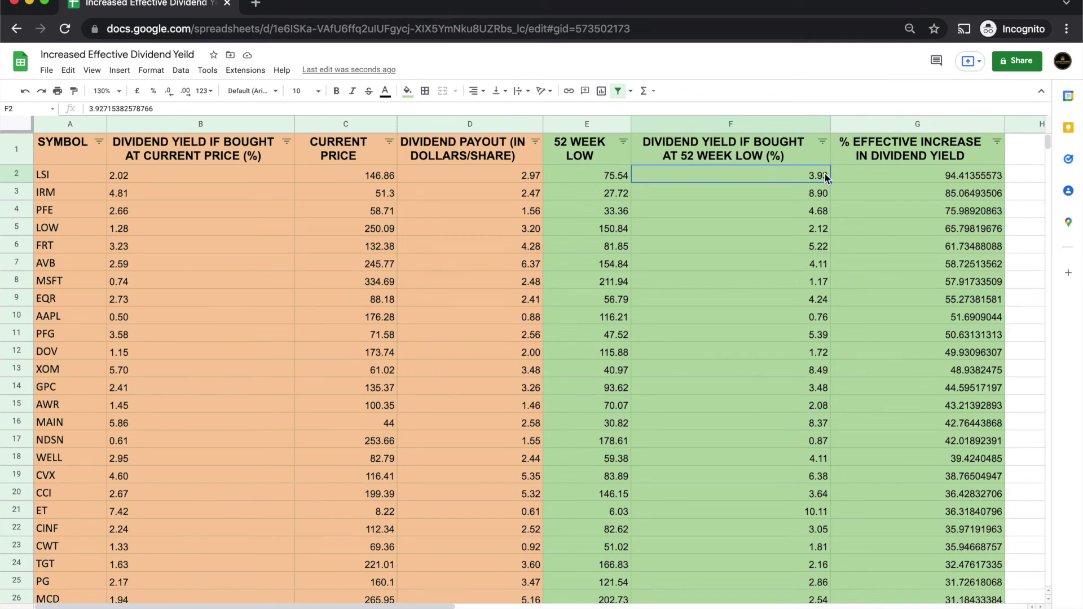
Go through the top-ranked stock symbols from LSI in row 2 down to MSFT in row 8.
left_click(90, 177)
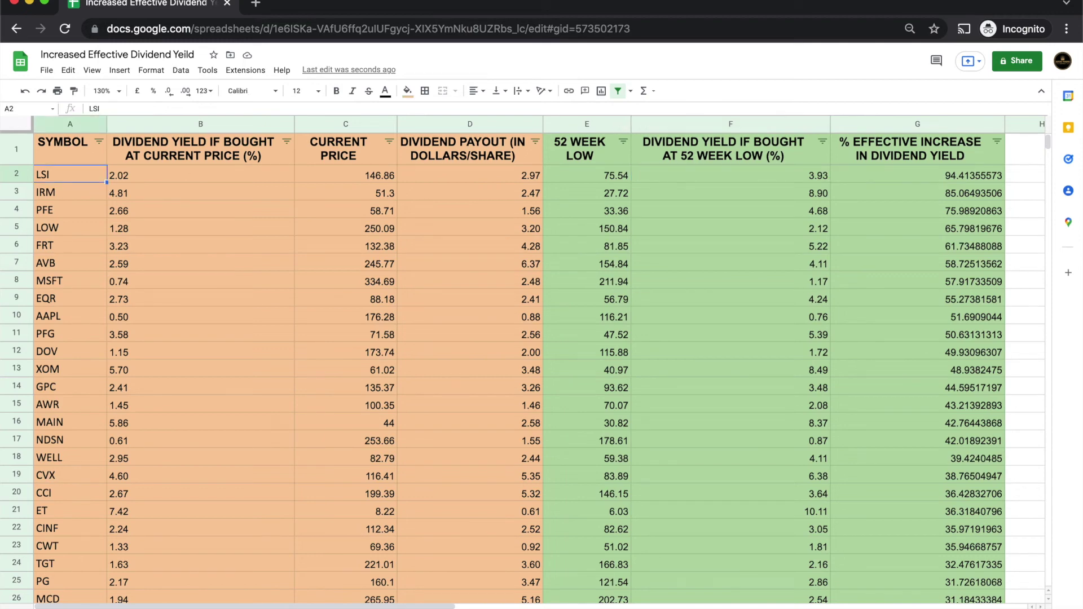
key("Down")
key("Down")
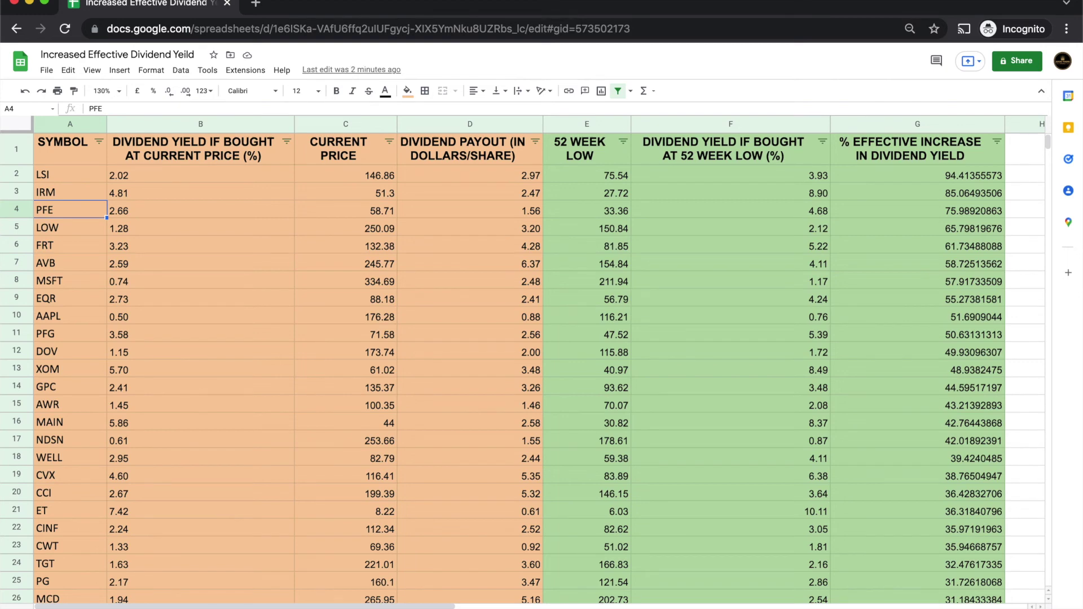
key("Down")
key("Down")
key("Down")
key("Down")
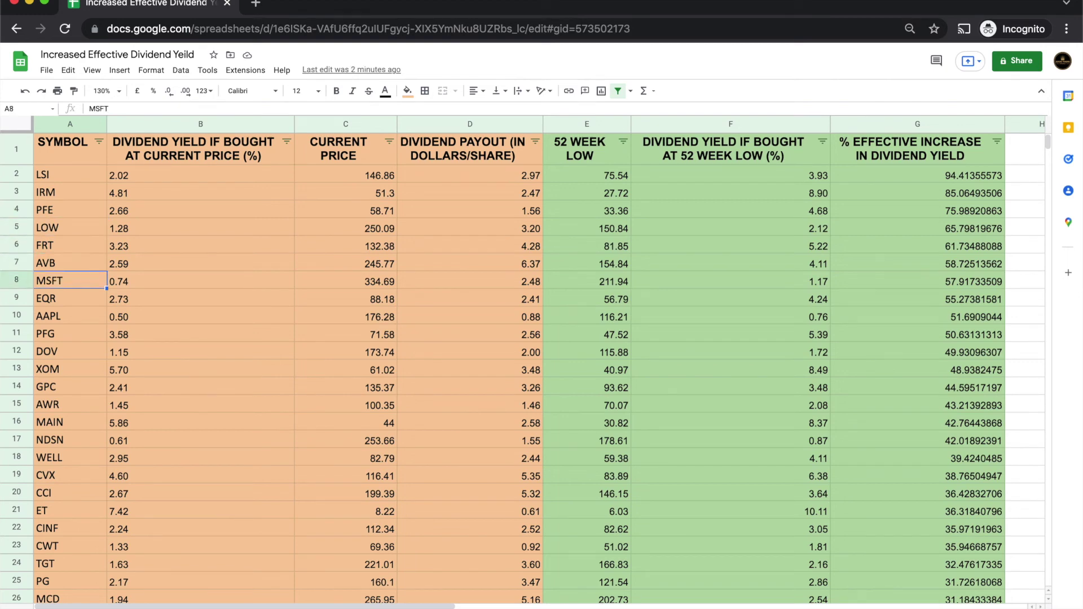
Compare MSFT's dividend yield at the current price with its yield at the 52-week low and its effective increase.
left_click(200, 280)
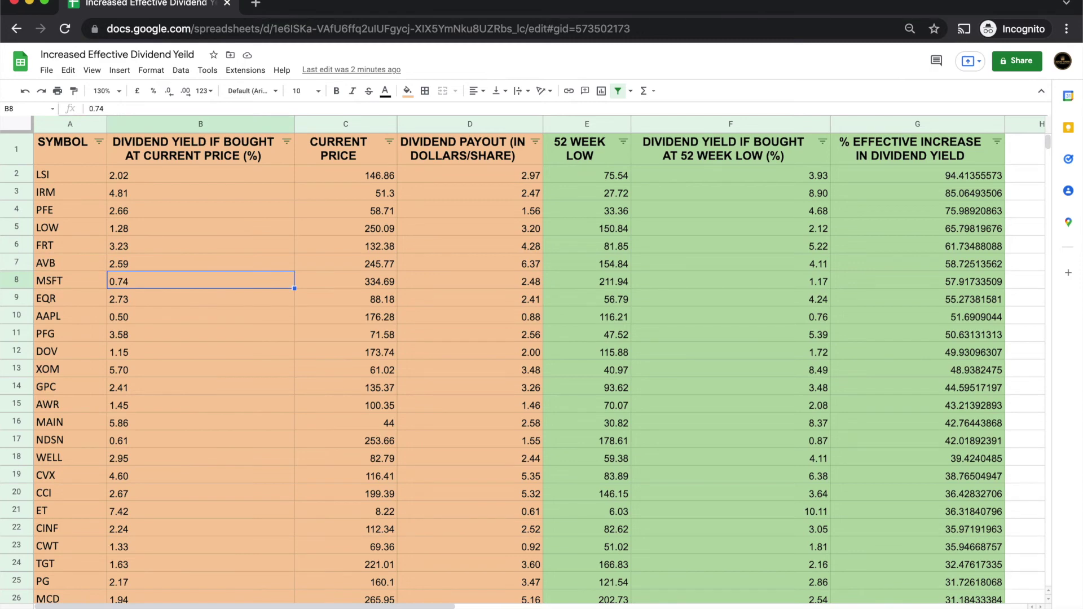
key("Right")
key("Right")
key("Right")
key("Right")
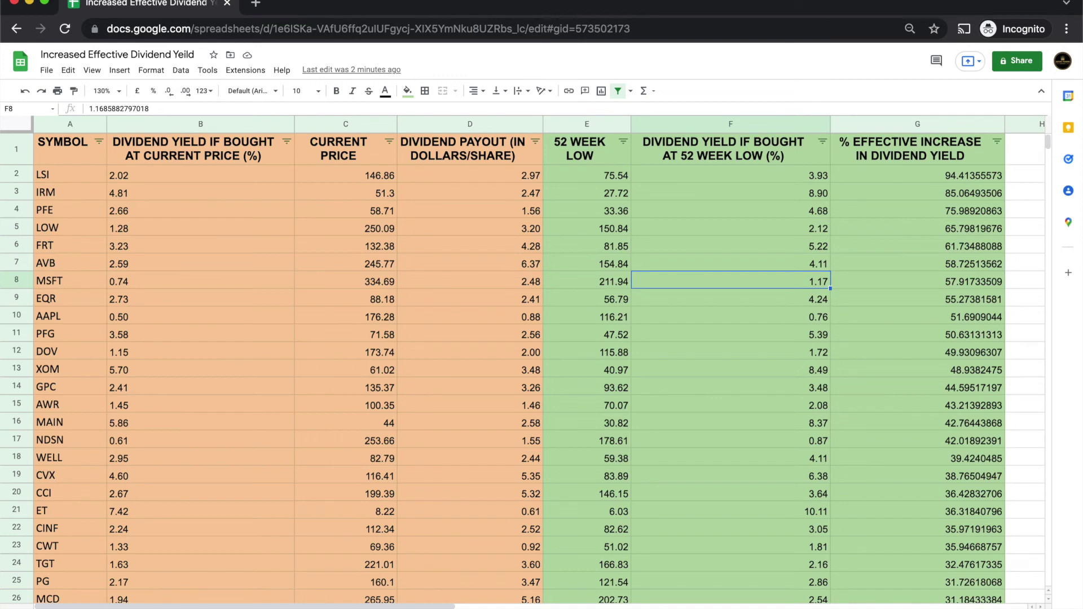
key("Right")
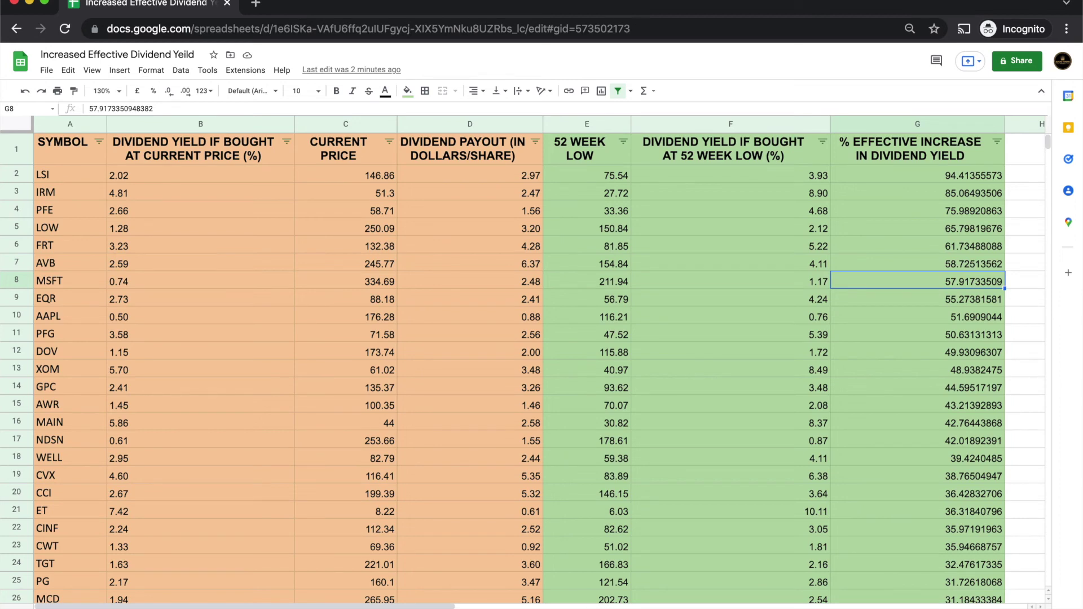
Return to the MSFT symbol and go through the following symbols down to XOM in row 13.
key("Left")
key("Left")
key("Left")
key("Left")
key("Left")
key("Left")
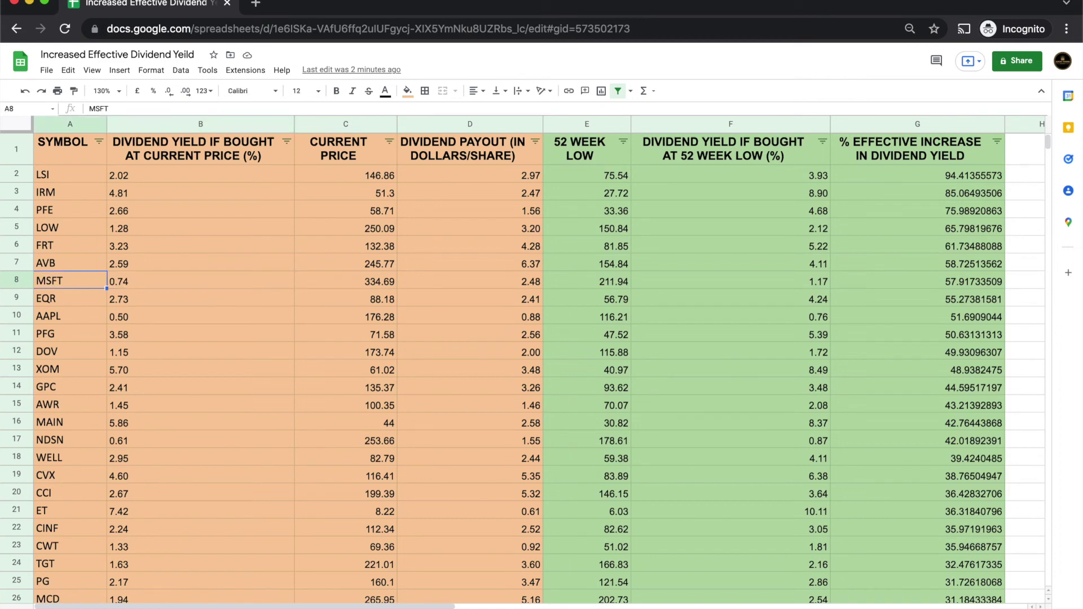
key("Down")
key("Down")
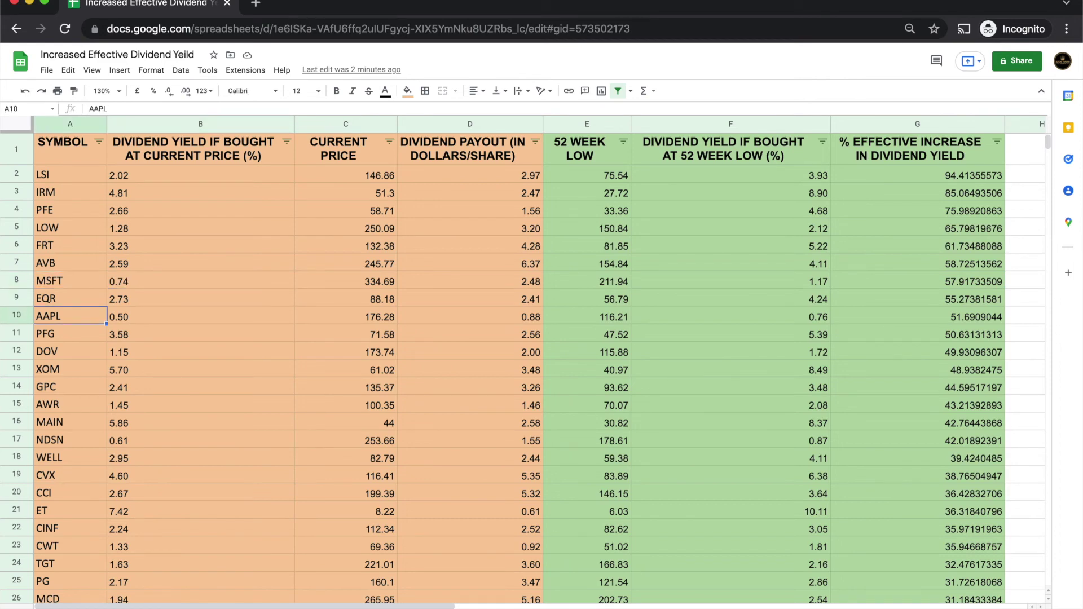
key("Down")
key("Down")
key("Down")
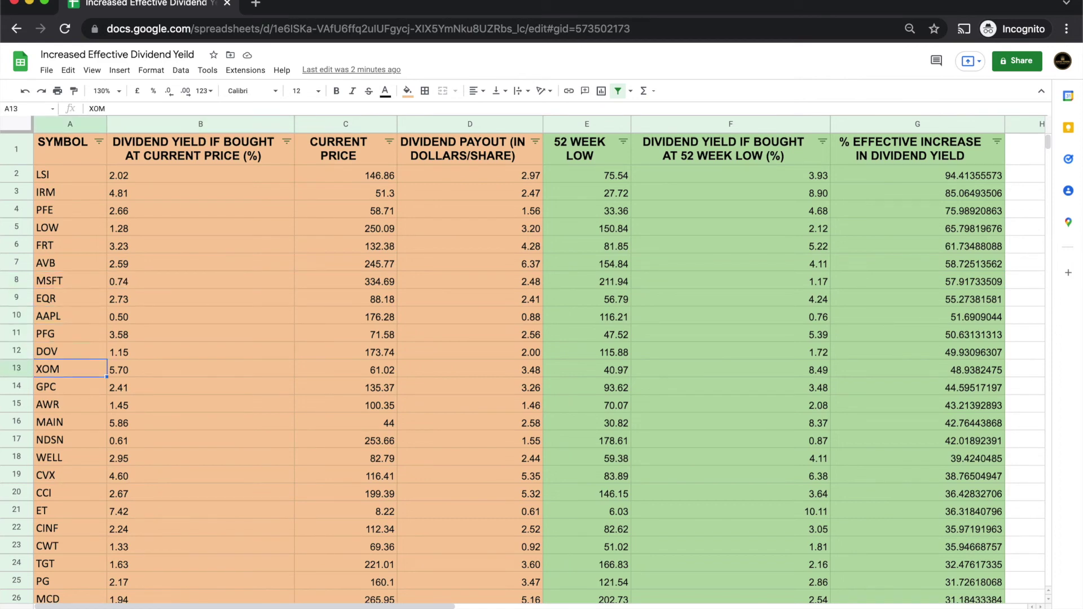
Examine XOM's row from its dividend yield at the current price across to its effective increase.
key("Right")
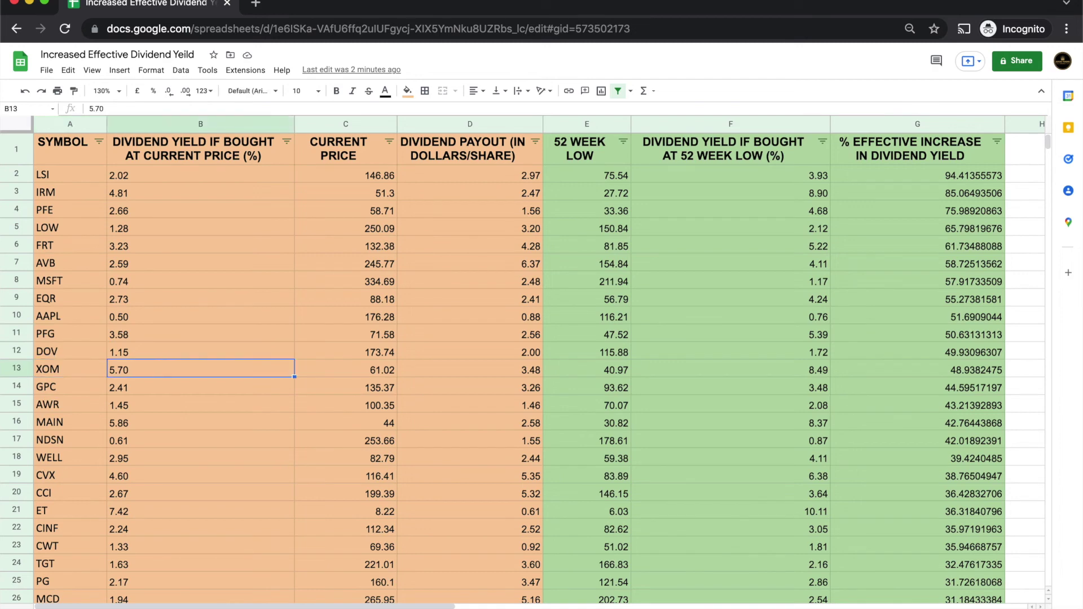
key("Right")
key("Right")
key("Right")
key("Right")
key("Right")
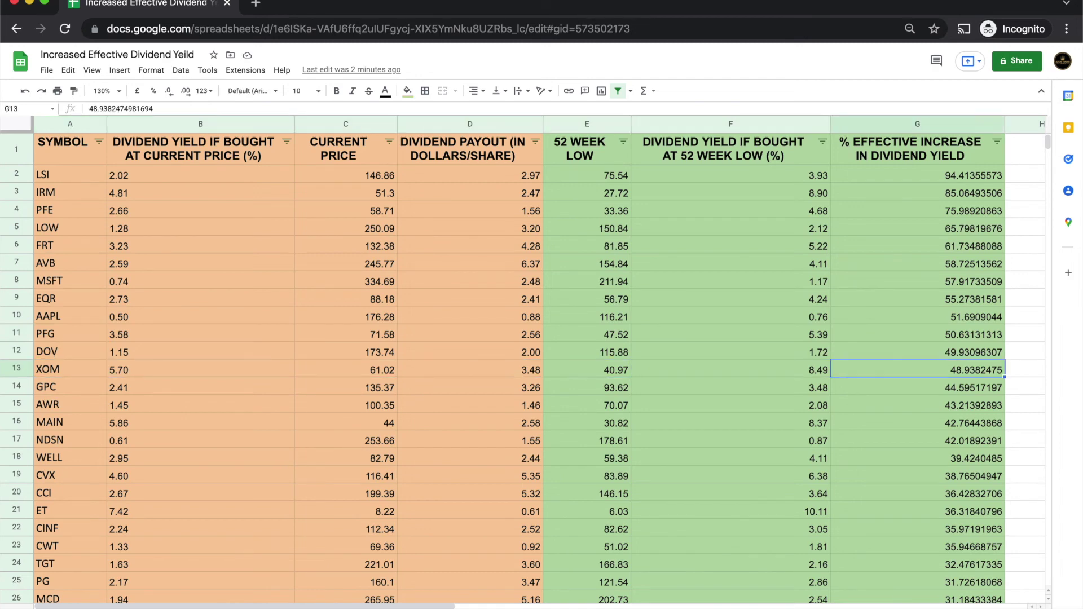
Compare XOM's current price with its 52-week low, and check the yield at that low against the effective increase.
key("Left")
key("Left")
key("Left")
key("Left")
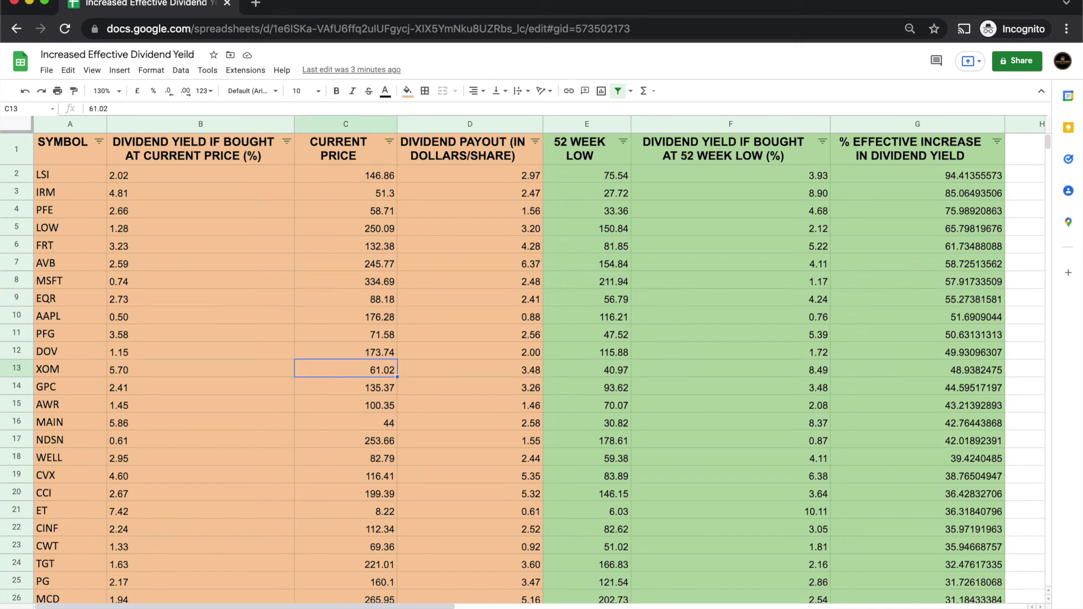
key("Right")
key("Right")
key("Right")
key("Left")
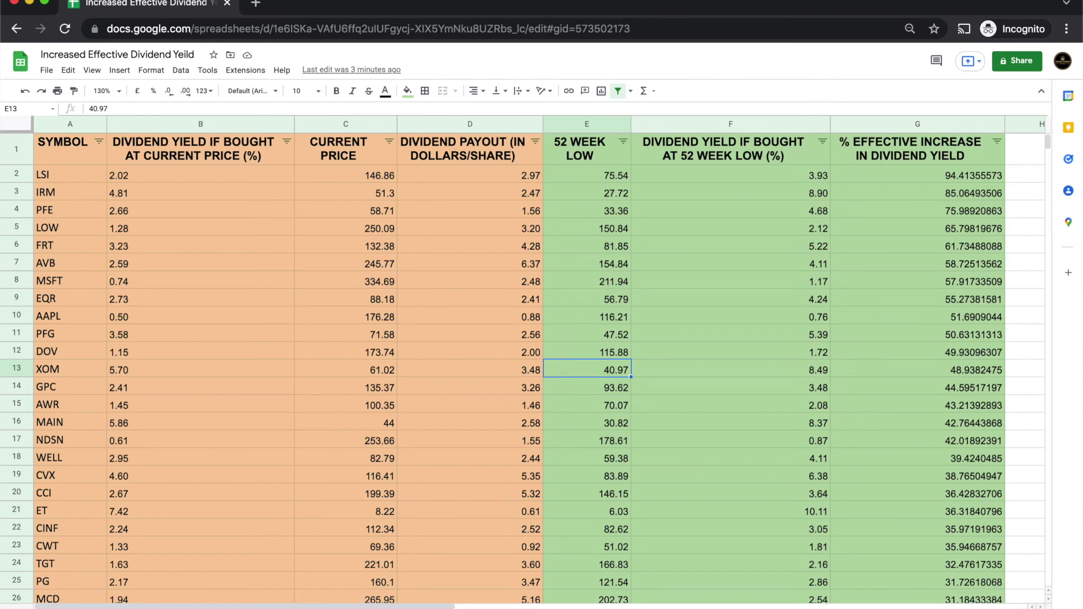
key("Right")
key("Right")
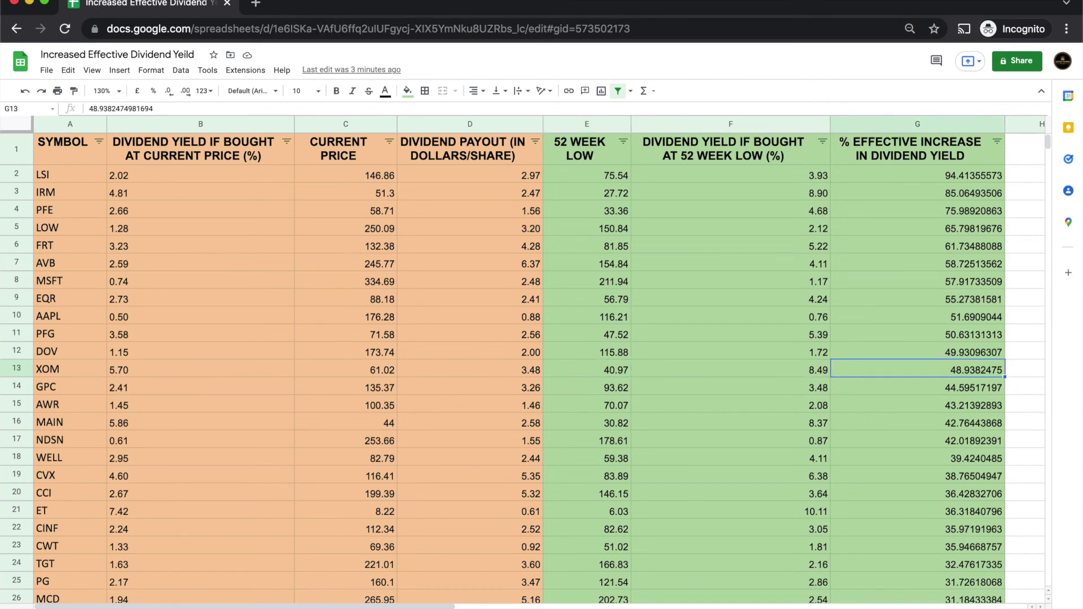
Go through the ranked stock symbols below XOM, from GPC in row 14 down to WBA in row 29.
scroll(157, 362, "down", 3)
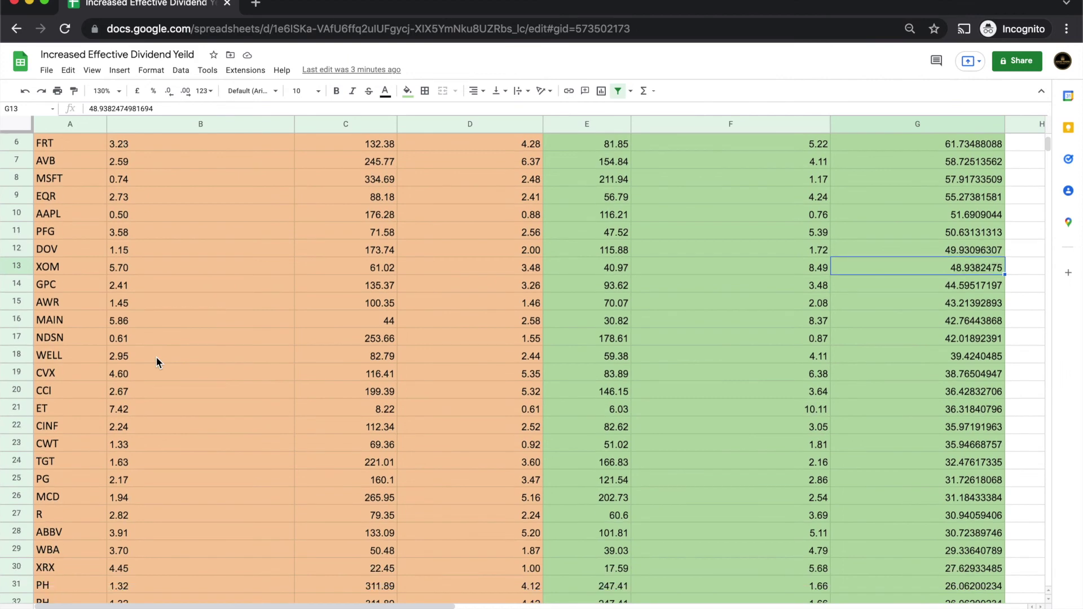
left_click(58, 294)
key("Down")
key("Down")
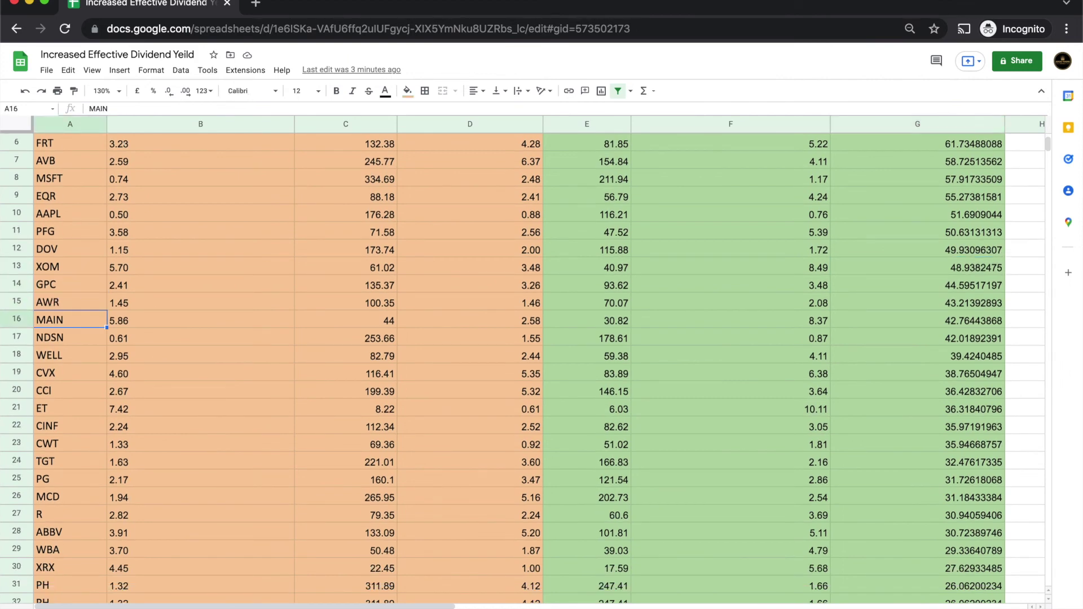
key("Down")
key("Down")
key("Down")
key("Down")
key("Down")
key("Down")
key("Down")
key("Down")
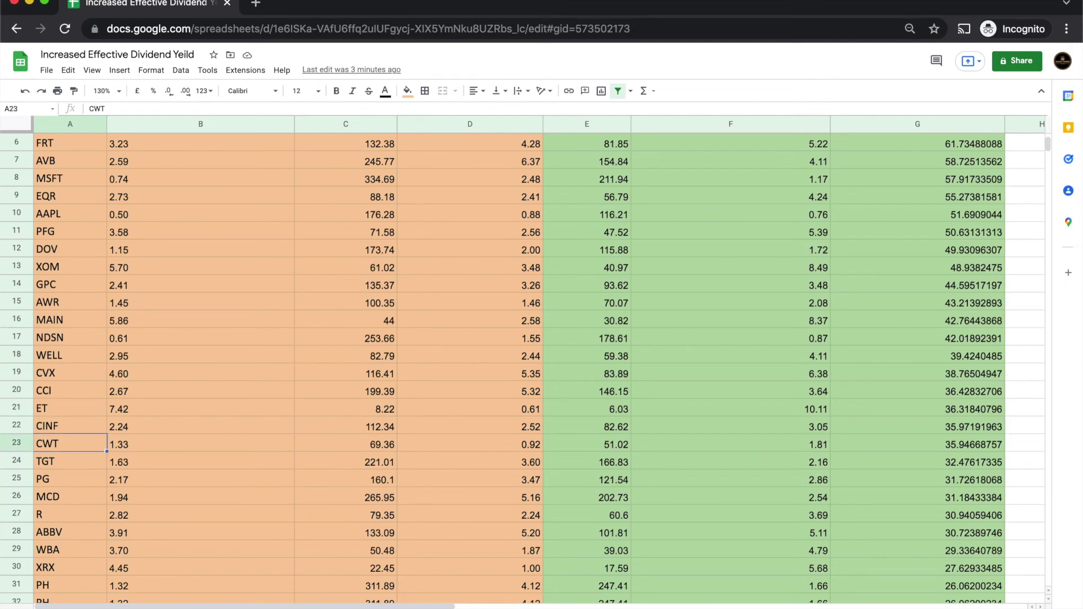
key("Down")
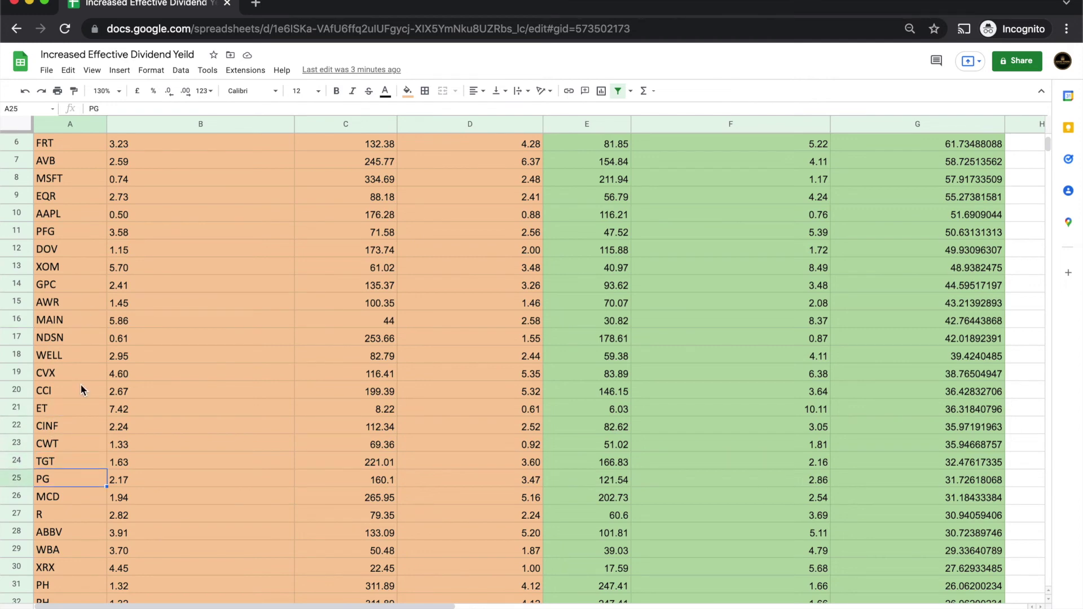
key("Down")
key("Down")
key("Down")
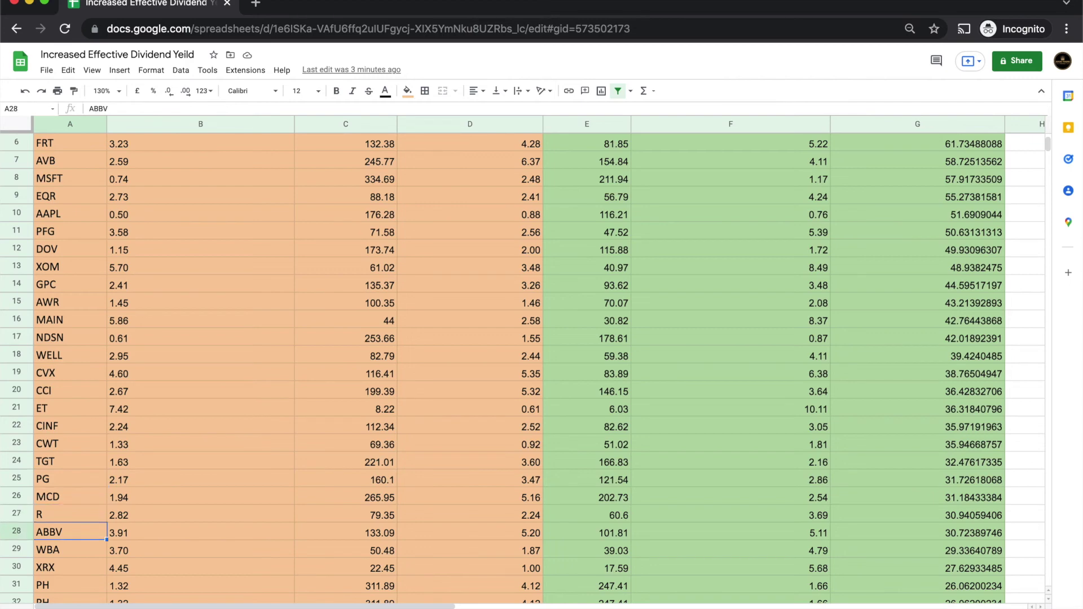
key("Down")
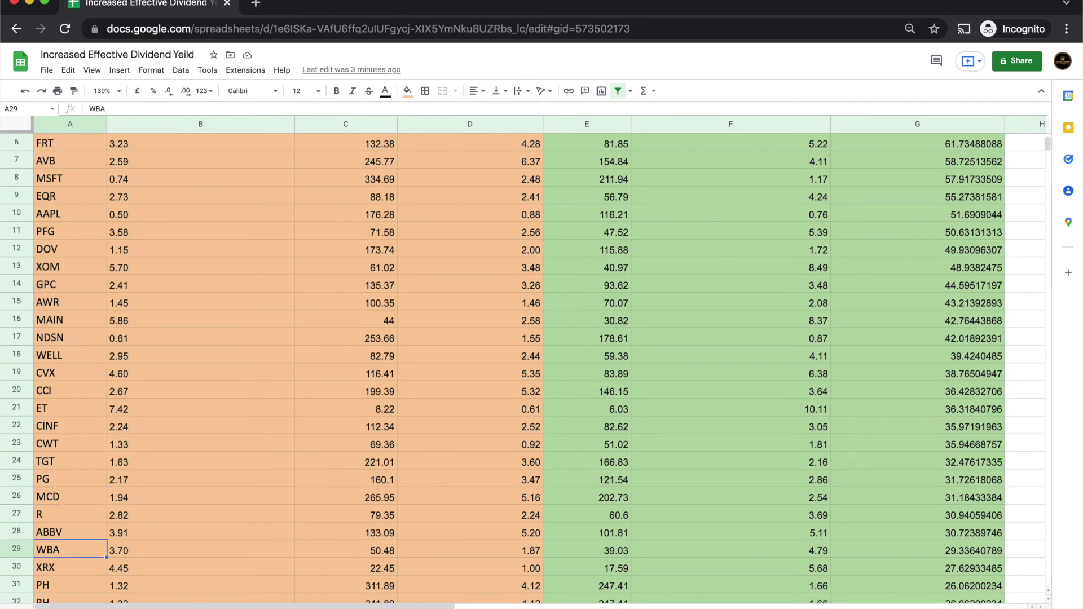
Look over the lower-ranked stocks listed below WBA and their yield figures.
scroll(67, 415, "down", 4)
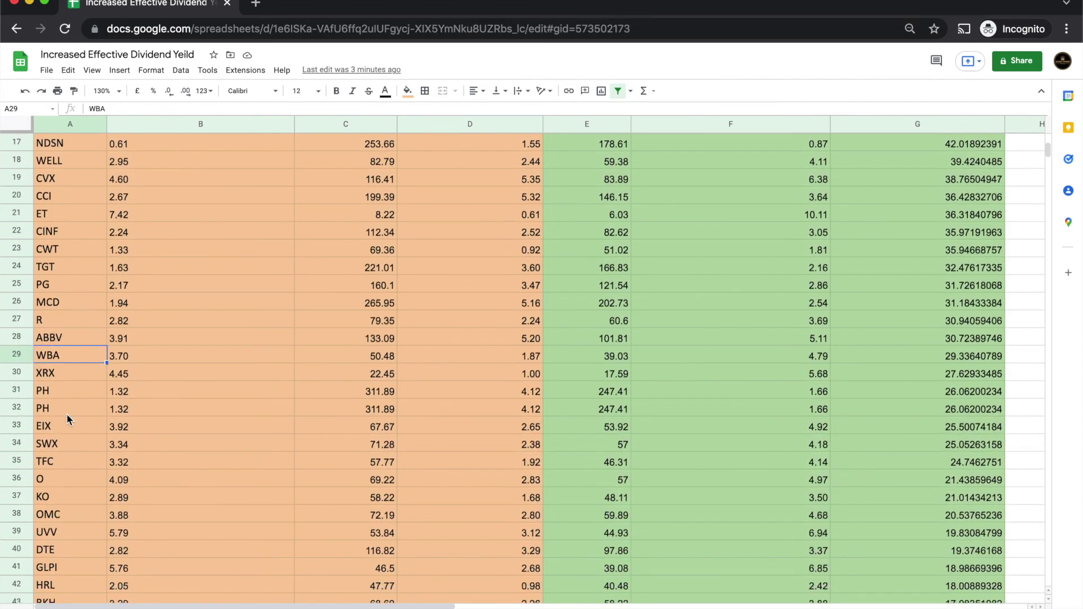
scroll(67, 414, "down", 1)
scroll(207, 396, "down", 2)
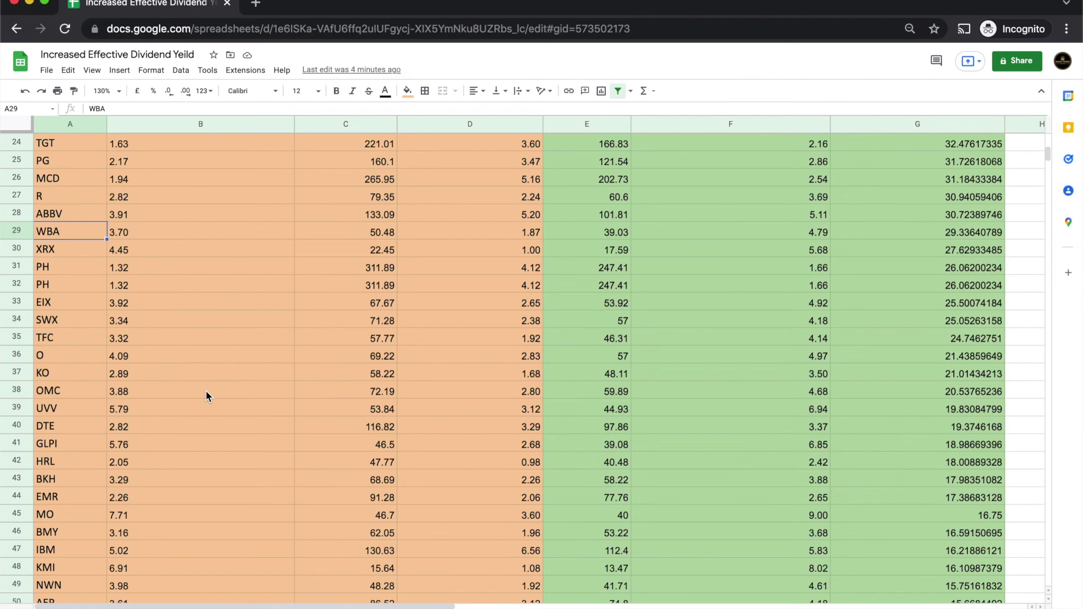
Go through the ranked stock symbols below WBA, from XRX in row 30 down to TFC in row 35.
key("Down")
key("Down")
key("Down")
key("Down")
key("Down")
key("Down")
key("Down")
key("Down")
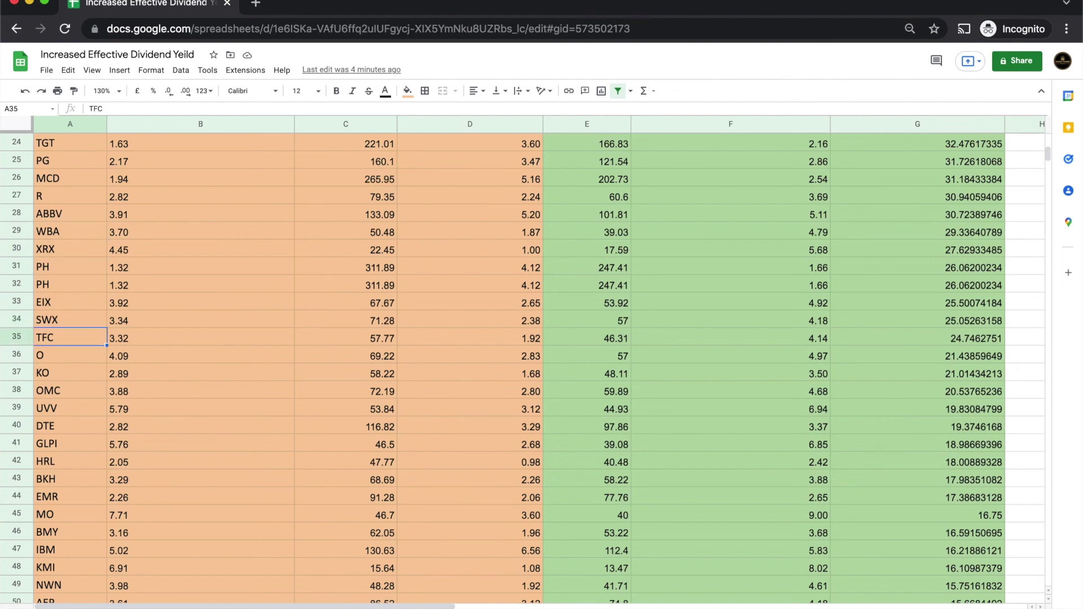
Continue through the ranked symbols below TFC, from O in row 36 down to MO in row 45.
key("Up")
key("Down")
key("Down")
key("Down")
key("Down")
key("Down")
key("Down")
key("Down")
key("Down")
key("Down")
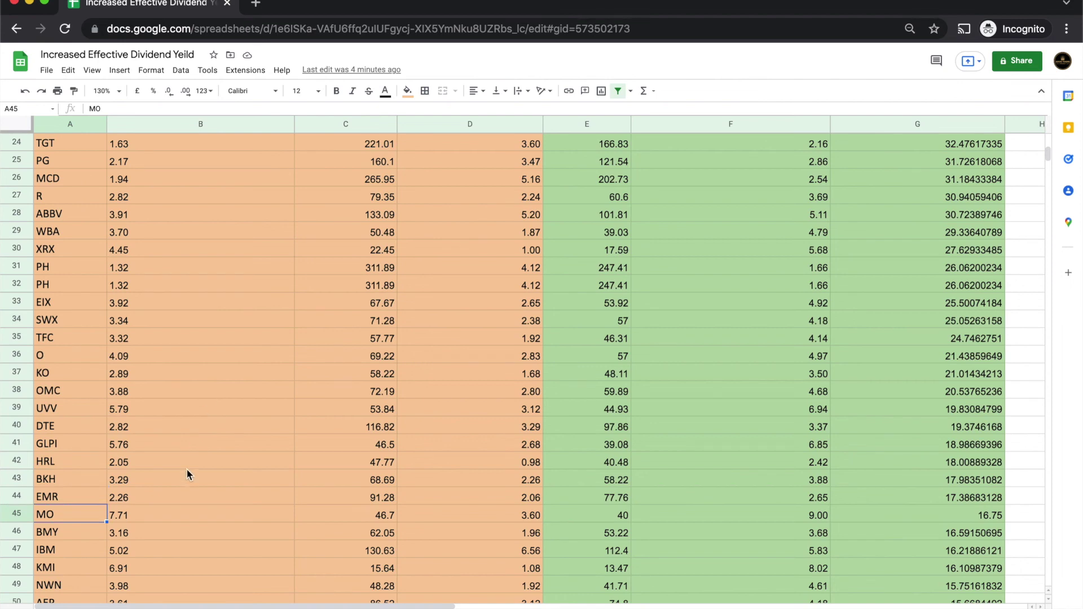
Review the ranked stocks from BMY in row 46 down to T in row 53.
key("Down")
key("Down")
key("Down")
key("Down")
key("Down")
key("Down")
key("Down")
key("Down")
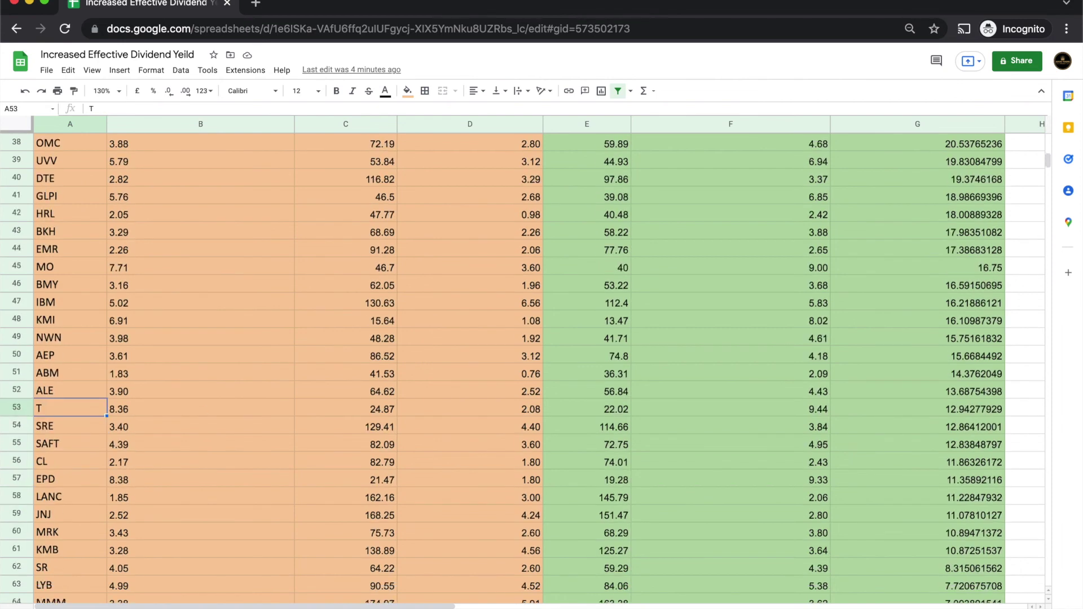
Step through the ranked symbols from SRE in row 54 down to JNJ in row 59.
key("Down")
key("Down")
key("Down")
key("Down")
key("Down")
key("Down")
key("Down")
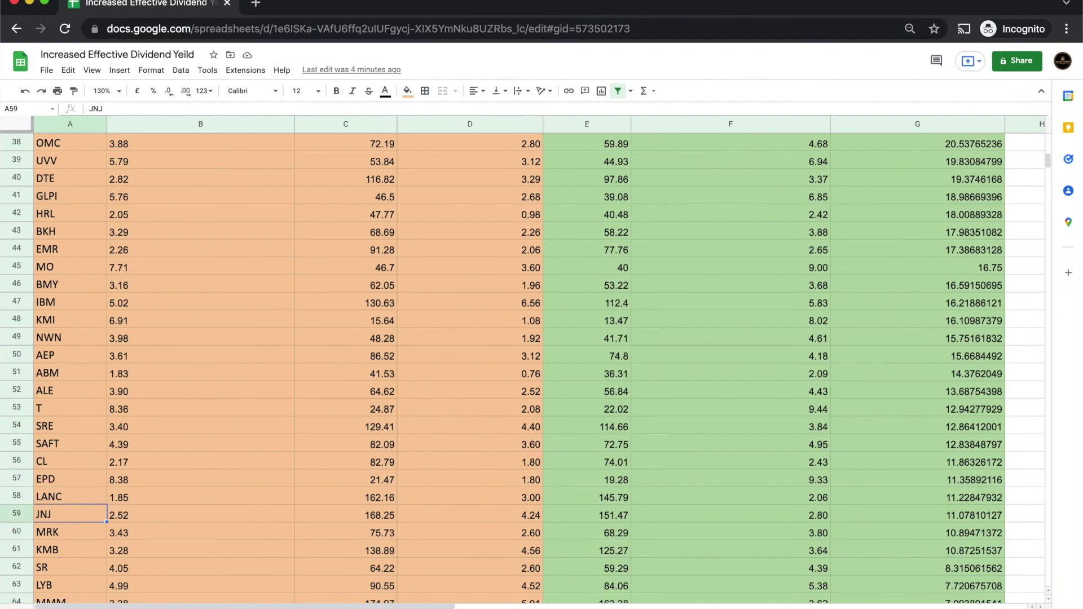
Review the remaining ranked stocks from MRK in row 60 to the end of the list at NWE in row 67.
key("Down")
key("Down")
key("Down")
key("Down")
key("Down")
key("Down")
key("Down")
key("Down")
key("Down")
key("Up")
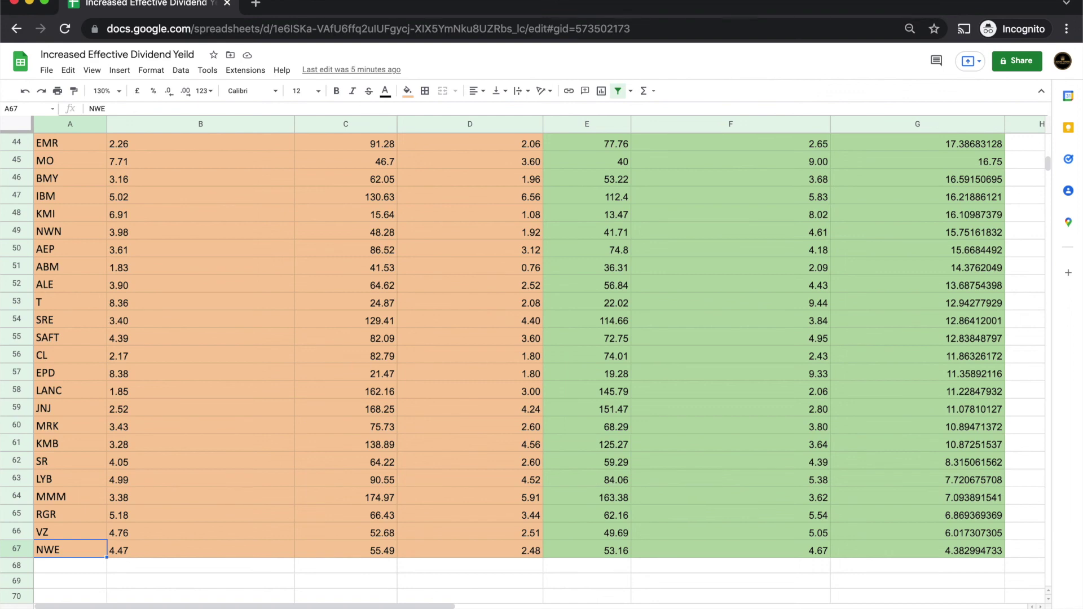
Return to the sheet listing the stocks alphabetically and select the AAPL symbol in cell A2.
scroll(521, 367, "up", 15)
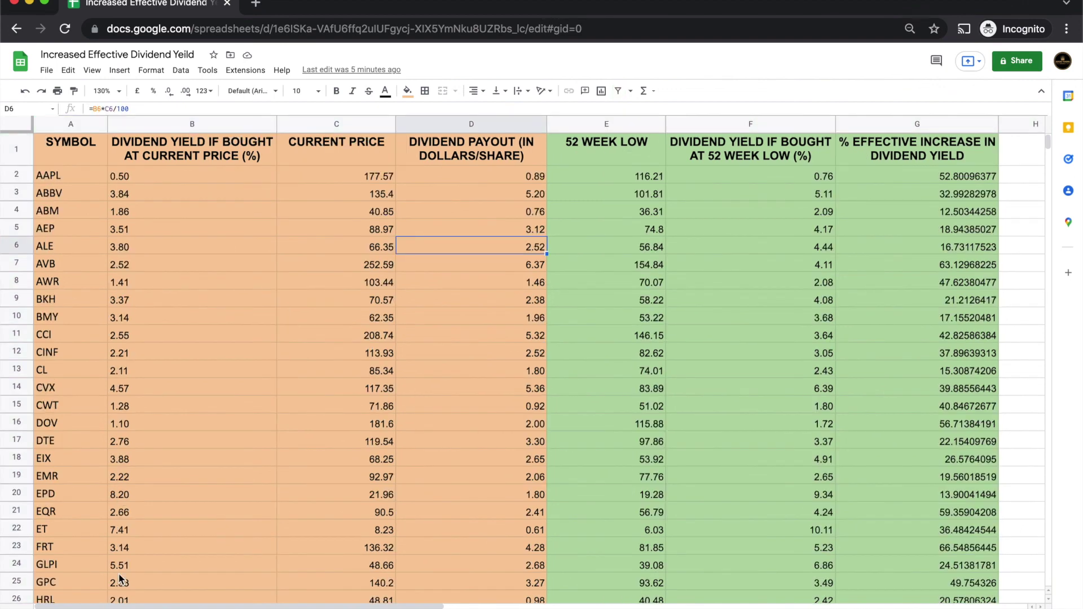
left_click(66, 170)
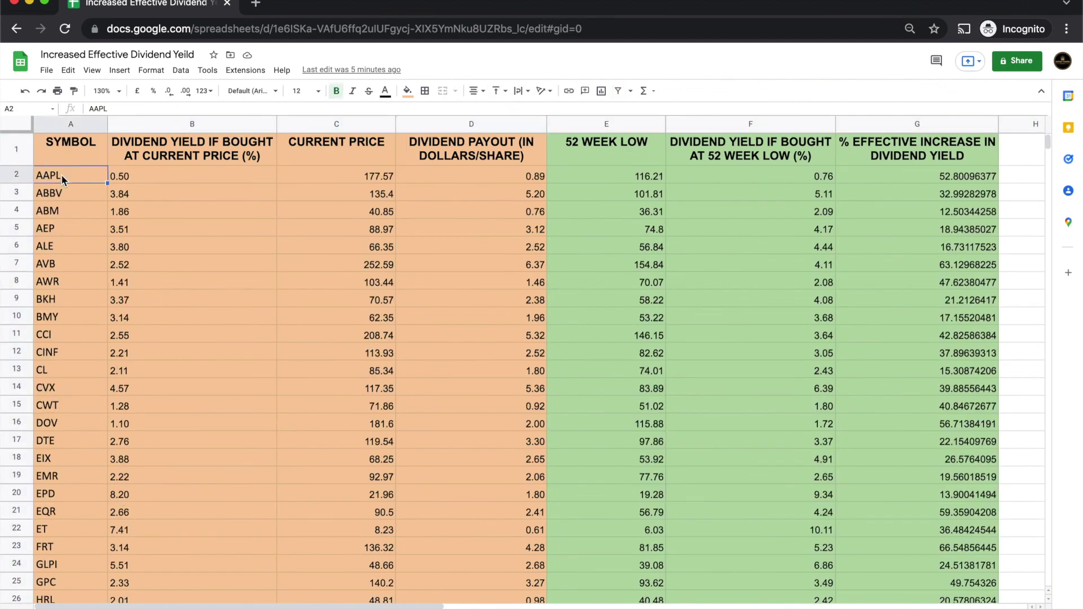